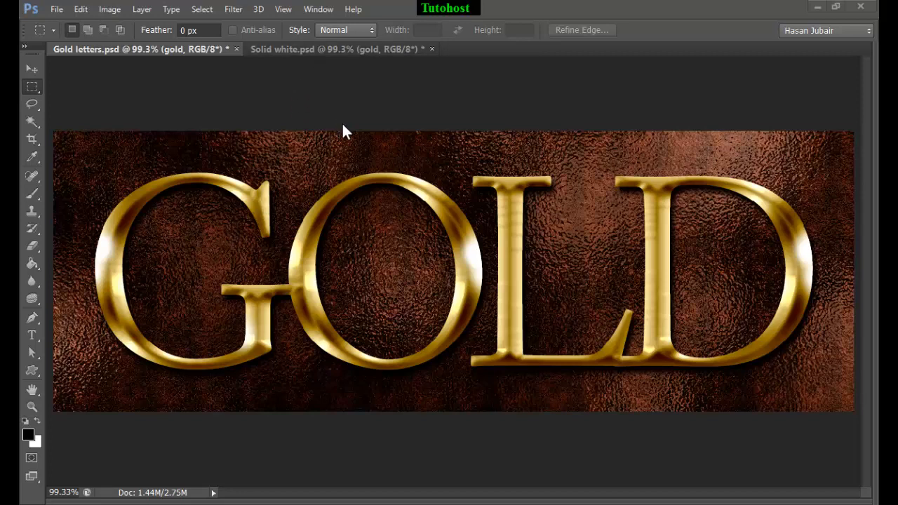
# Compare the two gold text documents, and bring up Solid white.psd with the side panels shown and the image fitted to the window
pyautogui.hotkey('ctrl', 'Tab')
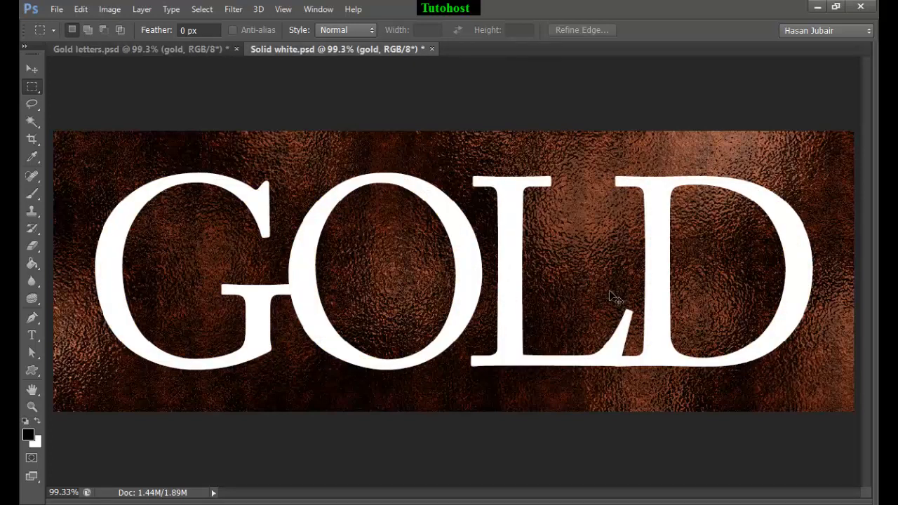
pyautogui.hotkey('ctrl', 'Tab')
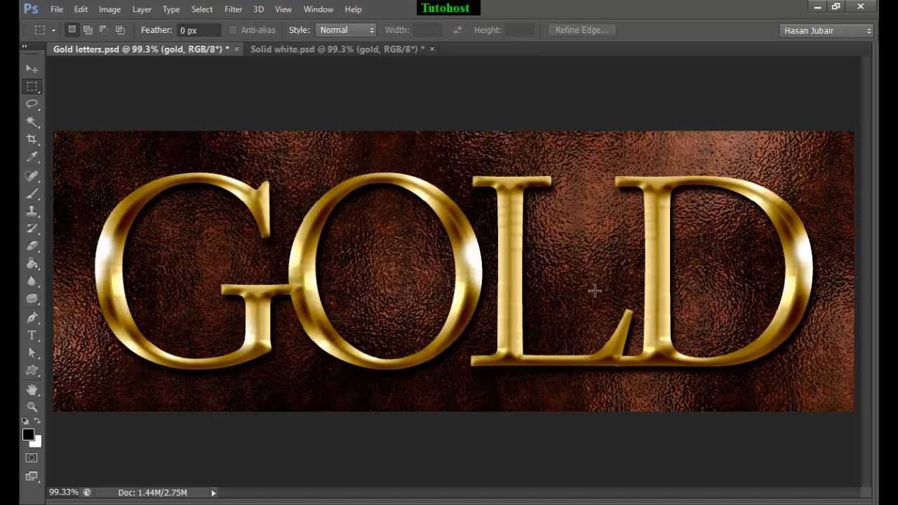
pyautogui.hotkey('shift', 'Tab')
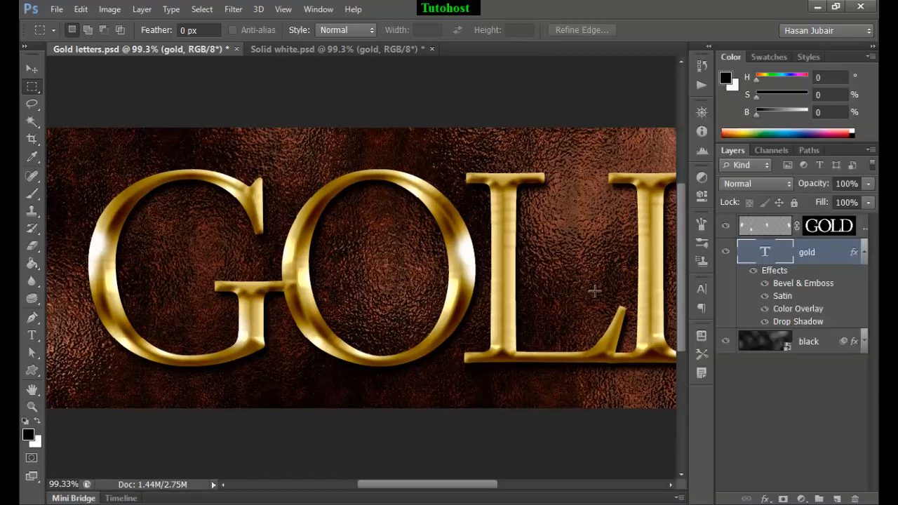
pyautogui.hotkey('ctrl', '0')
pyautogui.click(348, 51)
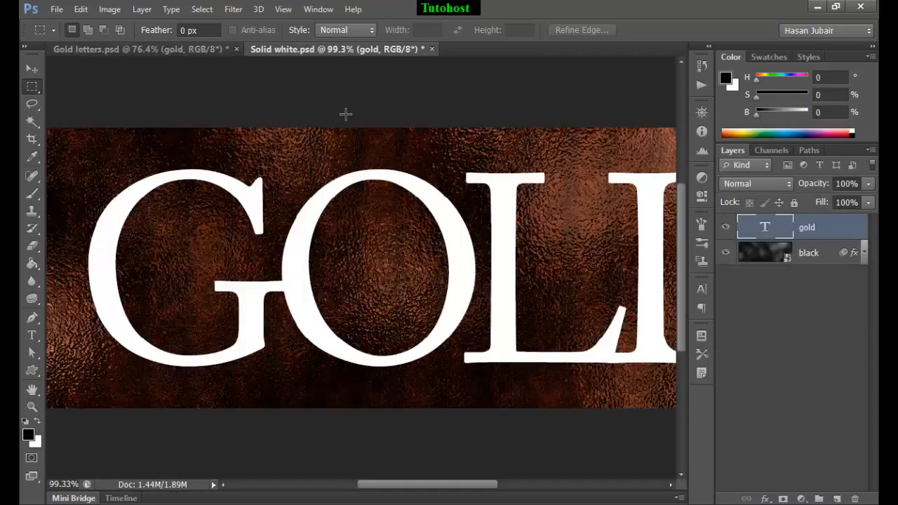
pyautogui.hotkey('ctrl', '0')
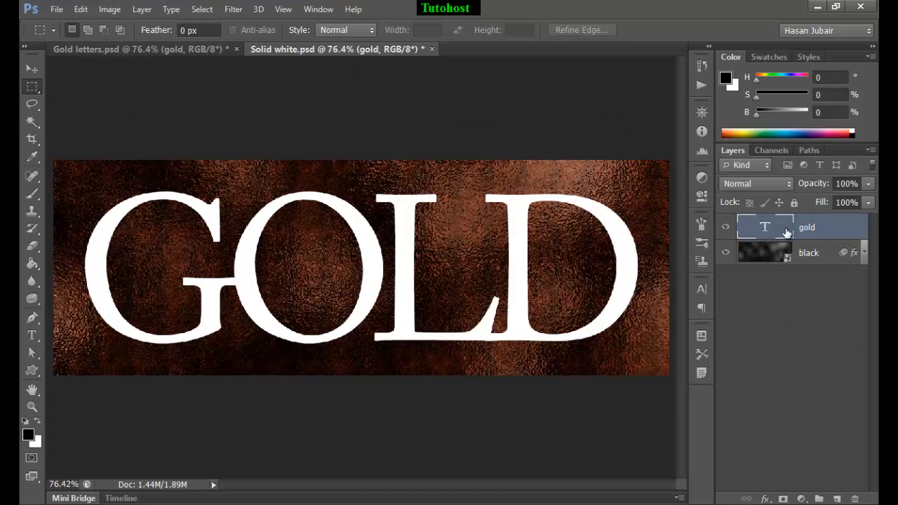
# Add a Color Overlay to the gold text layer using a yellow with hue 50°, saturation 85% and brightness 100%
pyautogui.click(766, 500)
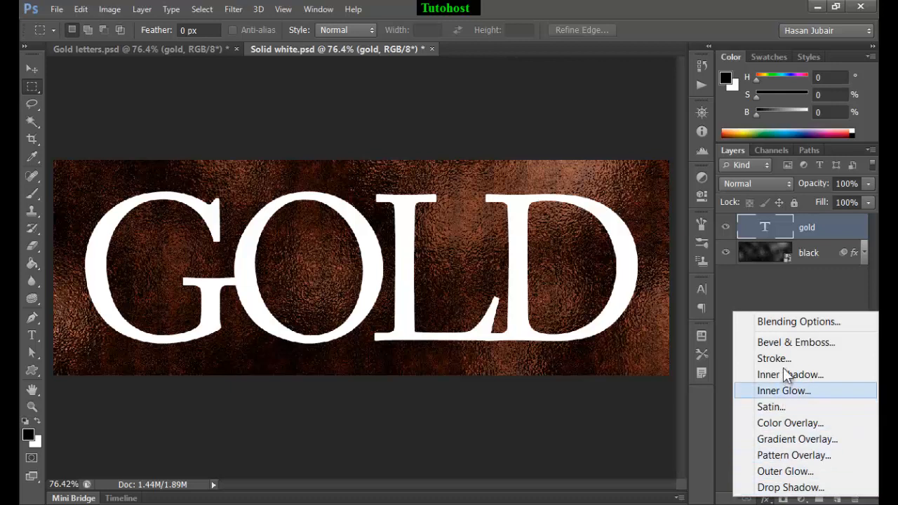
pyautogui.click(809, 418)
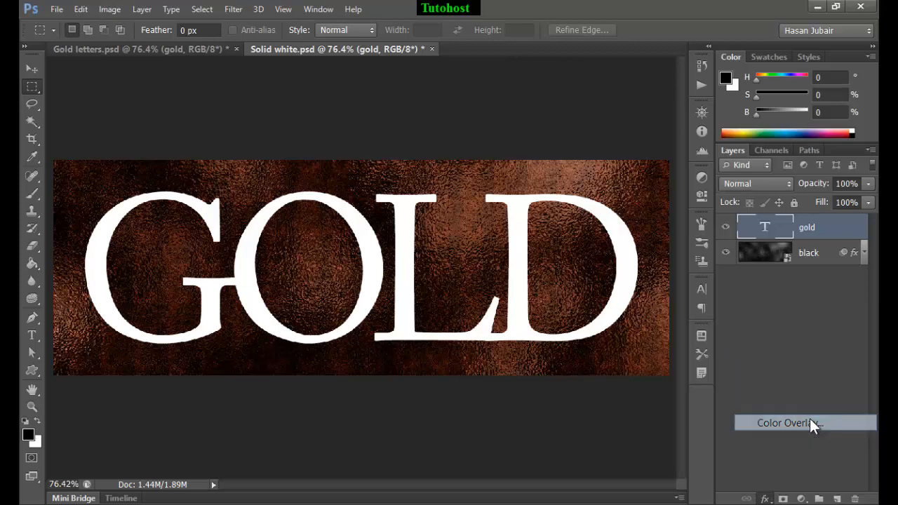
pyautogui.moveTo(494, 108); pyautogui.dragTo(637, 137)
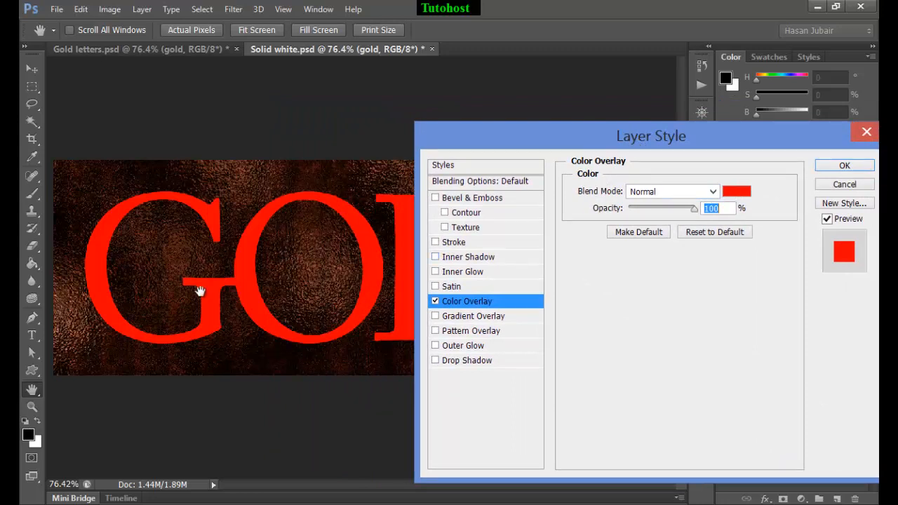
pyautogui.click(748, 190)
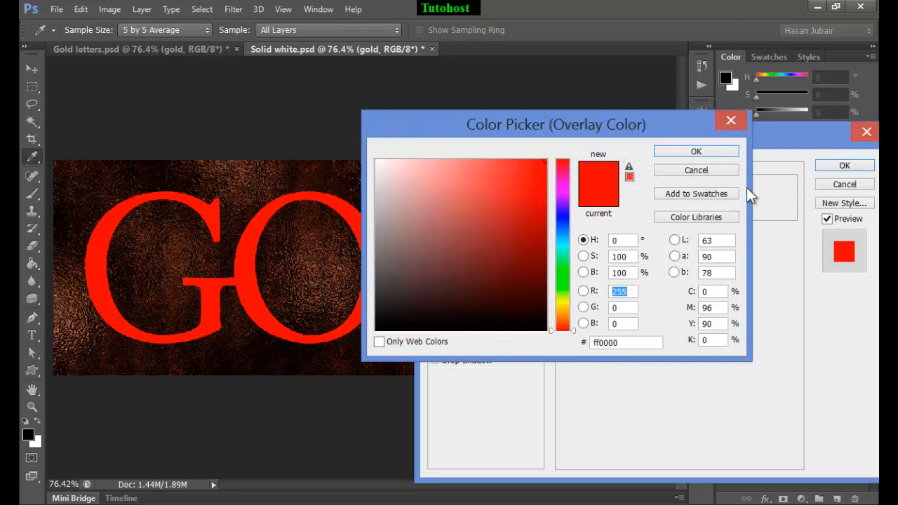
pyautogui.moveTo(623, 245); pyautogui.dragTo(604, 248)
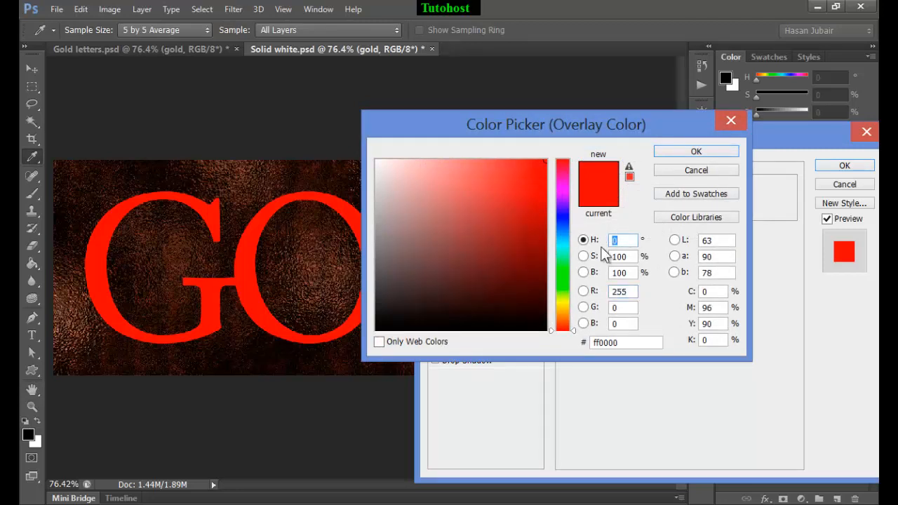
pyautogui.write('50')
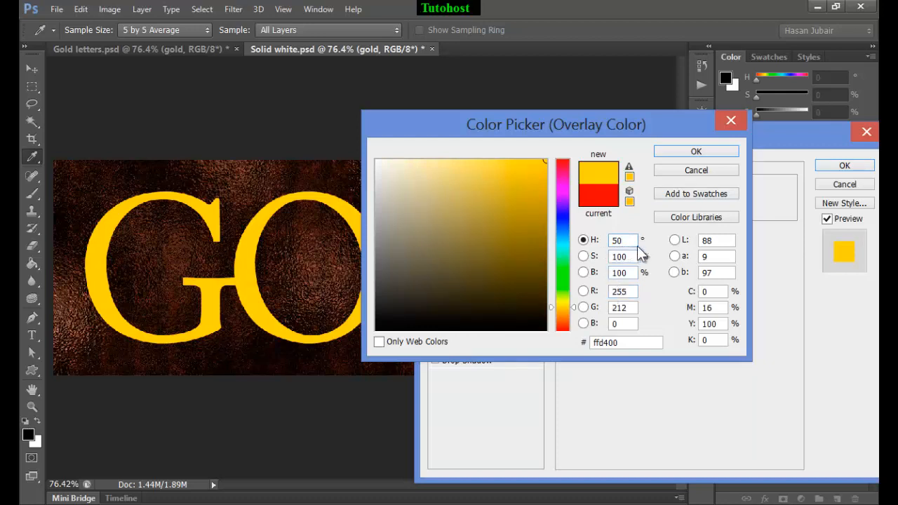
pyautogui.click(613, 257)
pyautogui.write('85')
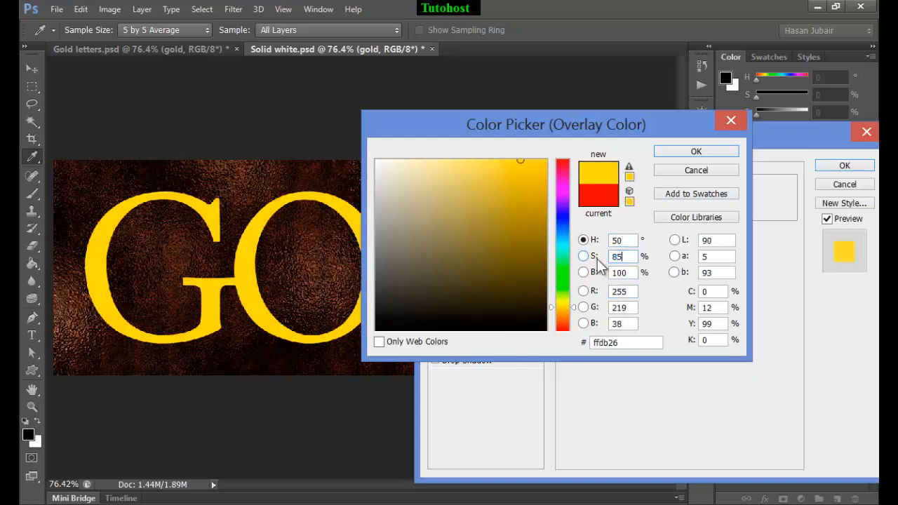
pyautogui.click(680, 153)
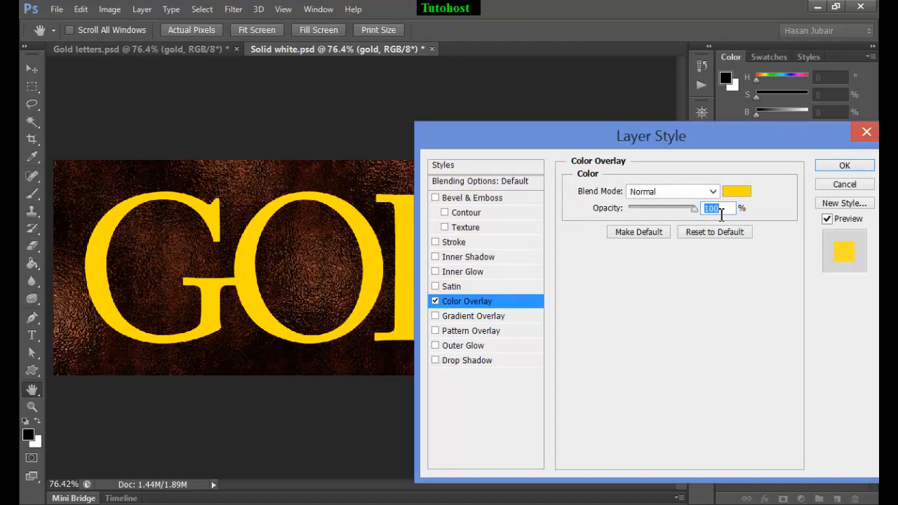
# Set the Color Overlay's opacity to 35% and its blend mode to Multiply
pyautogui.write('35')
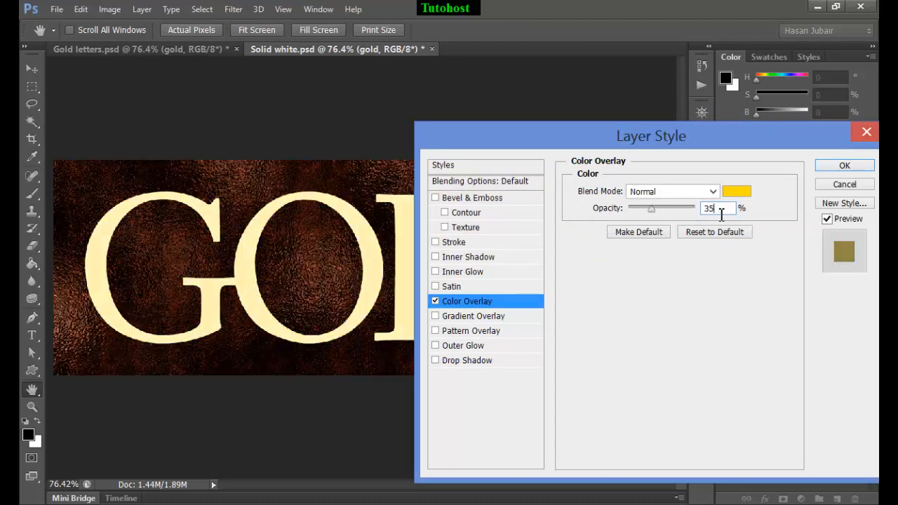
pyautogui.doubleClick(721, 215)
pyautogui.click(712, 192)
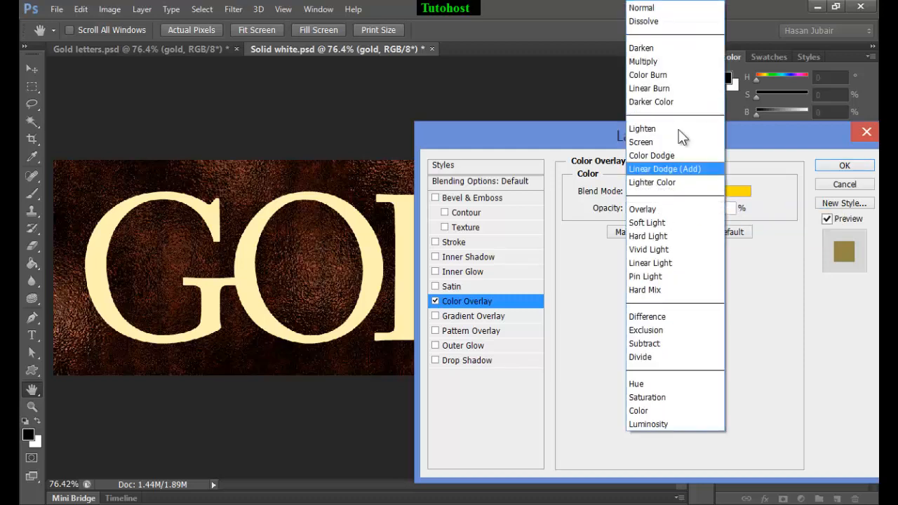
pyautogui.click(681, 61)
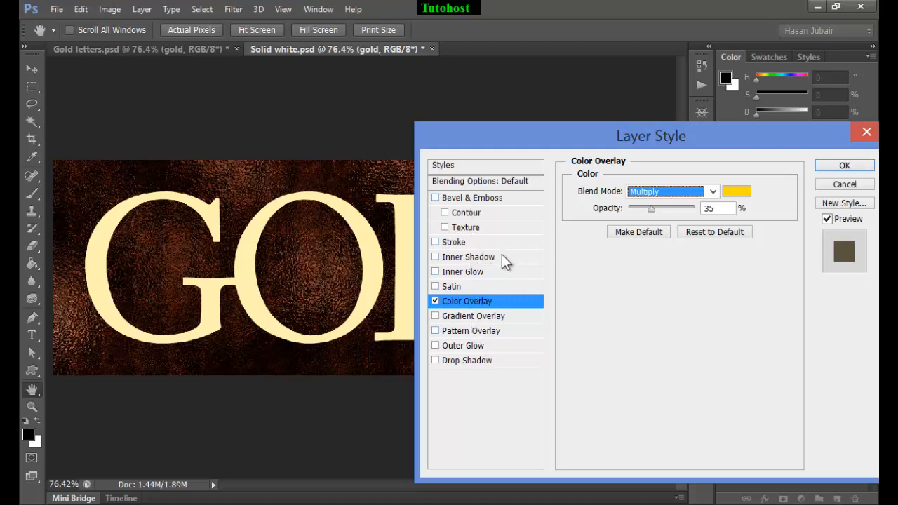
pyautogui.press('Tab')
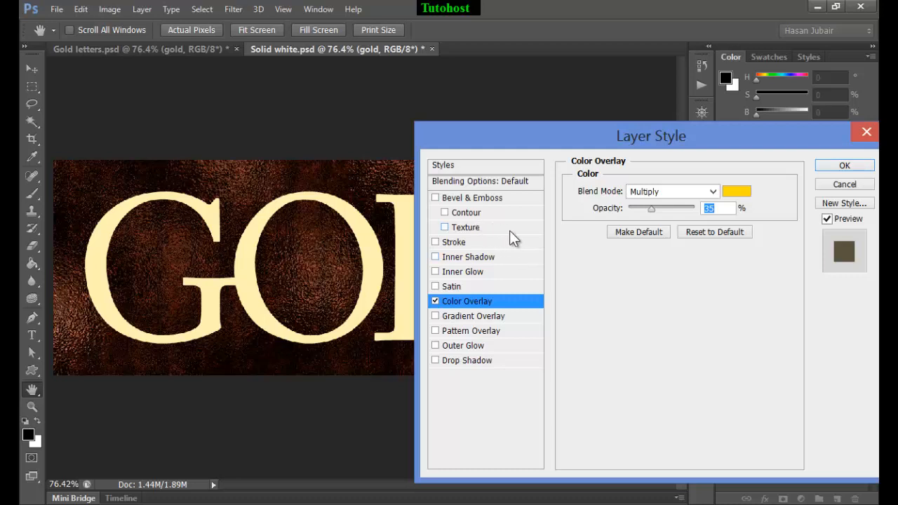
# Add a Drop Shadow to the text with 100% opacity, a 120° angle, 10 px distance and 10 px size
pyautogui.click(481, 362)
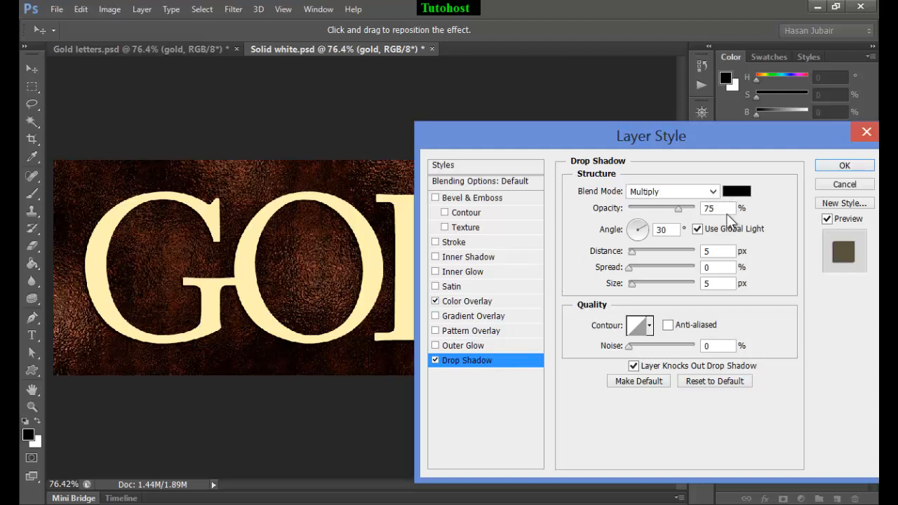
pyautogui.moveTo(727, 214); pyautogui.dragTo(688, 217)
pyautogui.write('100')
pyautogui.moveTo(672, 234); pyautogui.dragTo(660, 233)
pyautogui.write('120')
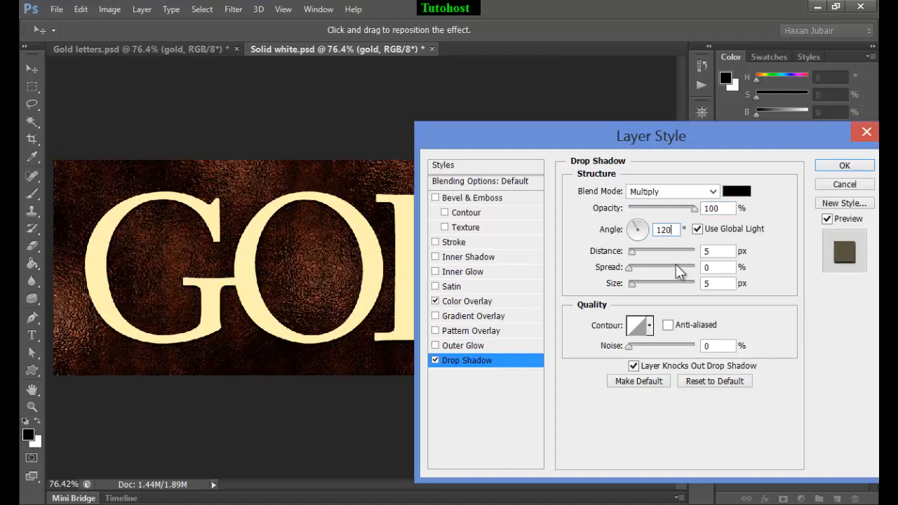
pyautogui.doubleClick(706, 251)
pyautogui.write('10')
pyautogui.doubleClick(706, 284)
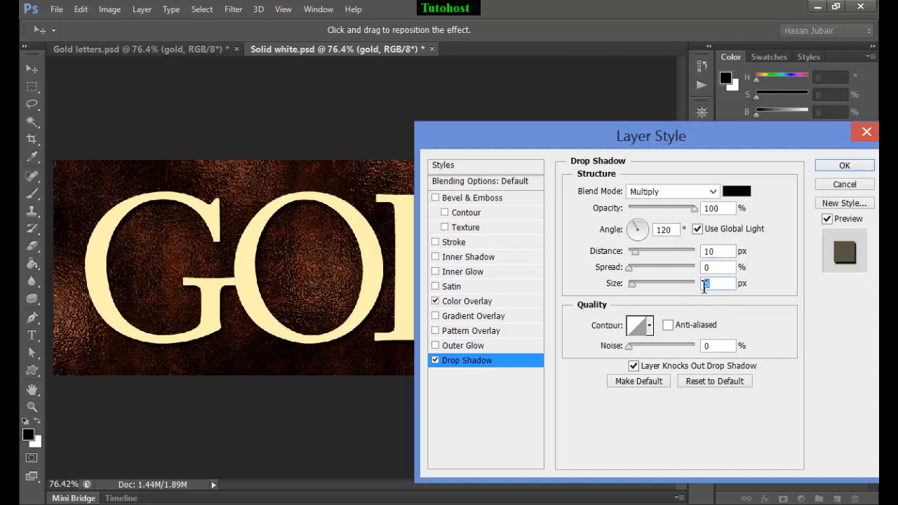
pyautogui.write('10')
pyautogui.hotkey('ctrl', 'a')
# Add a Bevel & Emboss effect with the Chisel Hard technique and the direction set to Down
pyautogui.click(475, 202)
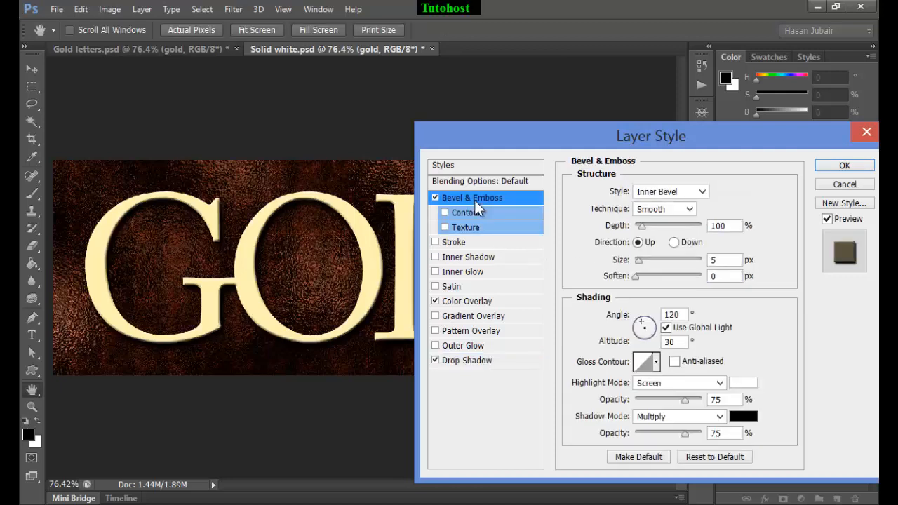
pyautogui.click(683, 215)
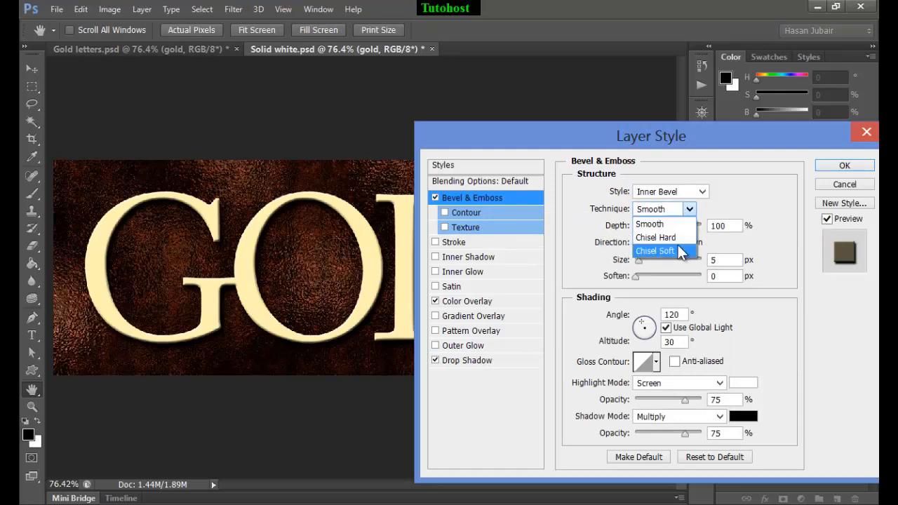
pyautogui.click(675, 238)
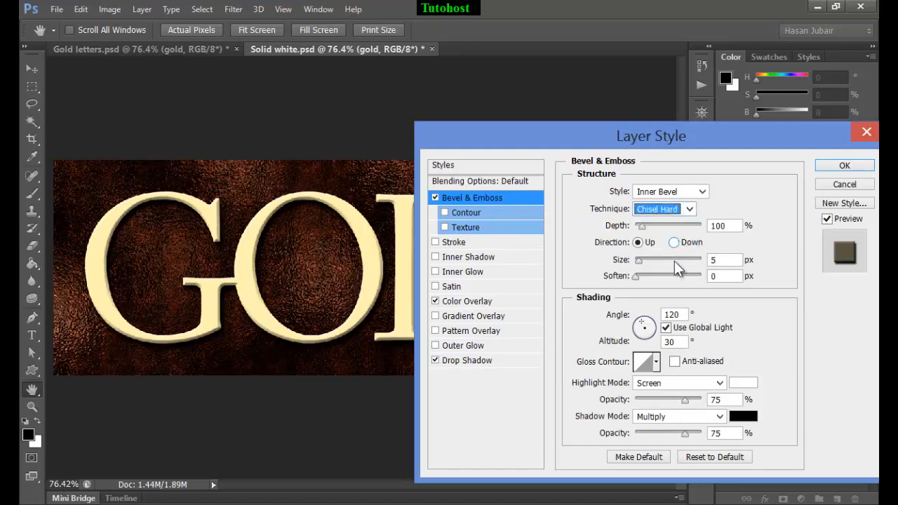
pyautogui.click(676, 244)
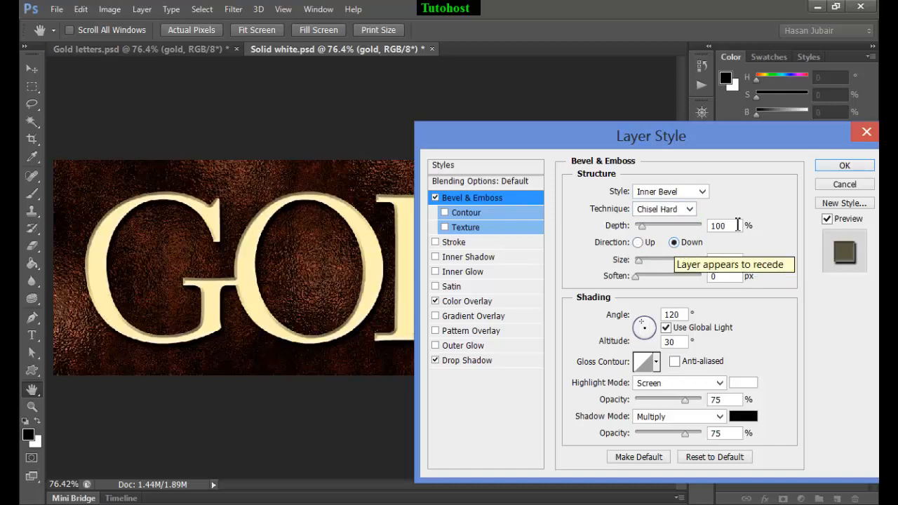
# Set the bevel's depth to 250%, its size to 35 px and its soften value to 5 px
pyautogui.click(713, 226)
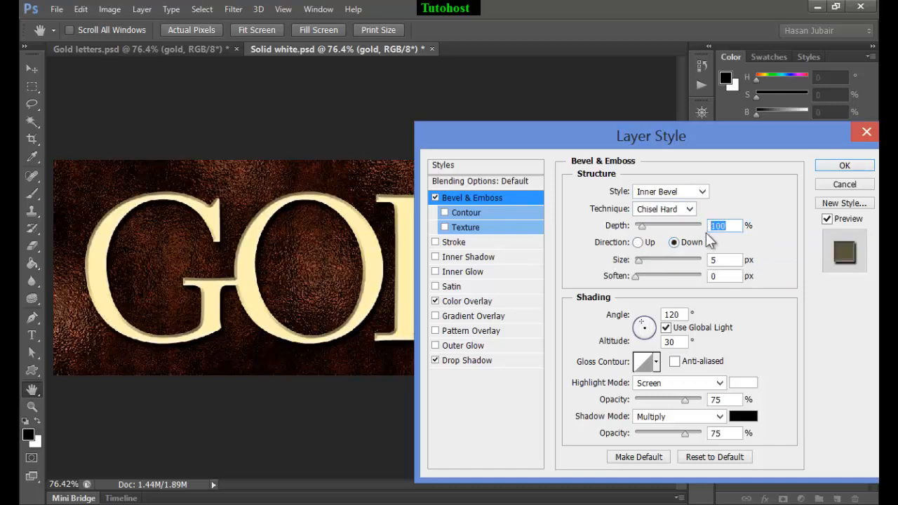
pyautogui.write('250')
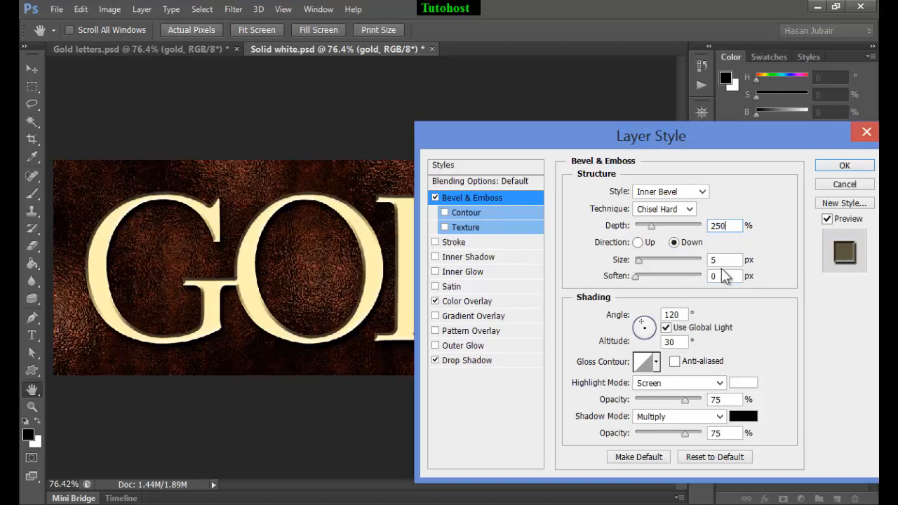
pyautogui.click(715, 260)
pyautogui.write('35')
pyautogui.moveTo(564, 136); pyautogui.dragTo(648, 142)
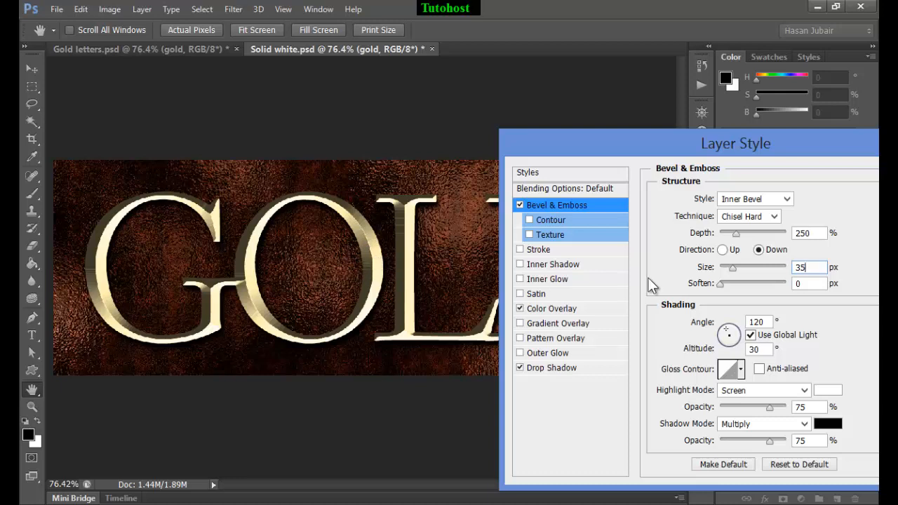
pyautogui.press('Tab')
pyautogui.write('5')
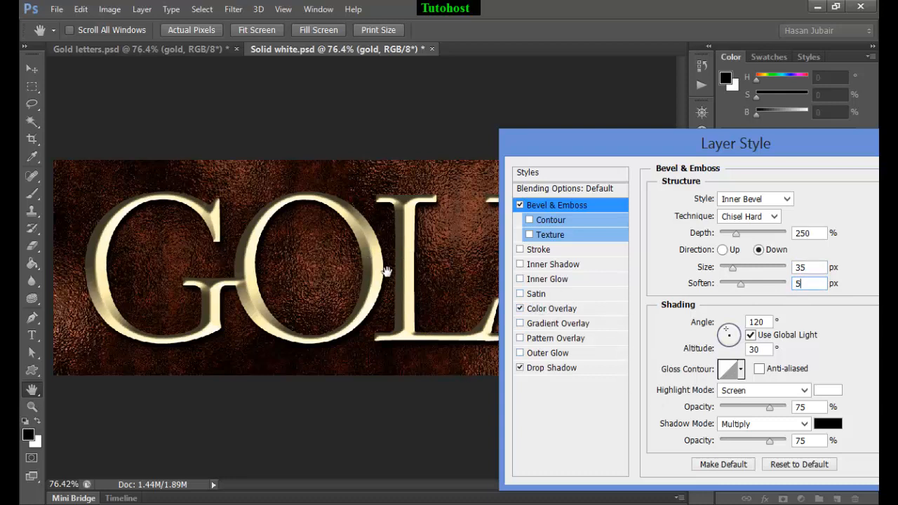
# Set the bevel's highlight color to hue 45°, saturation 50% and brightness 100%, with Linear Dodge (Add) as the highlight mode
pyautogui.click(828, 392)
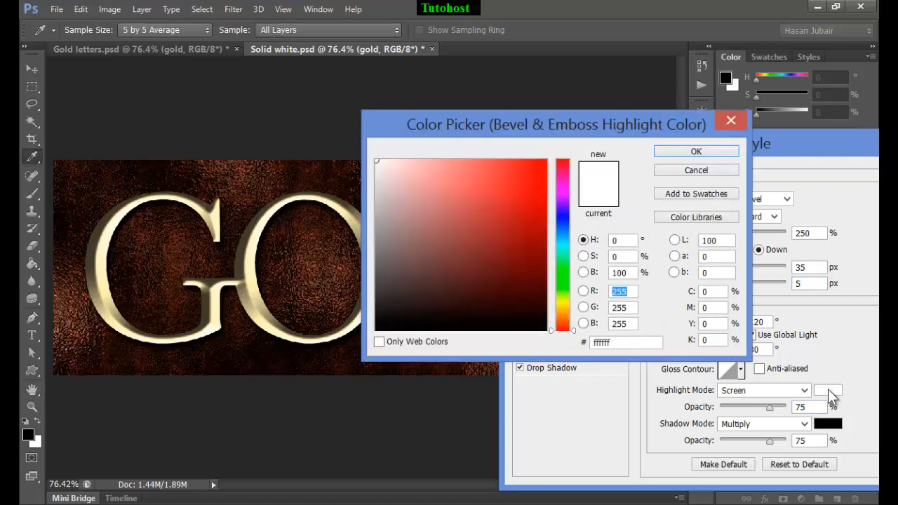
pyautogui.doubleClick(622, 241)
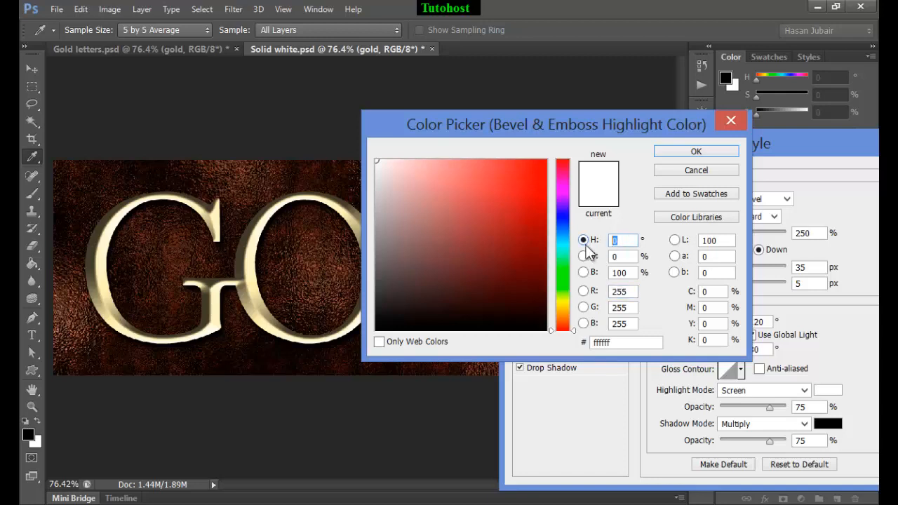
pyautogui.write('45')
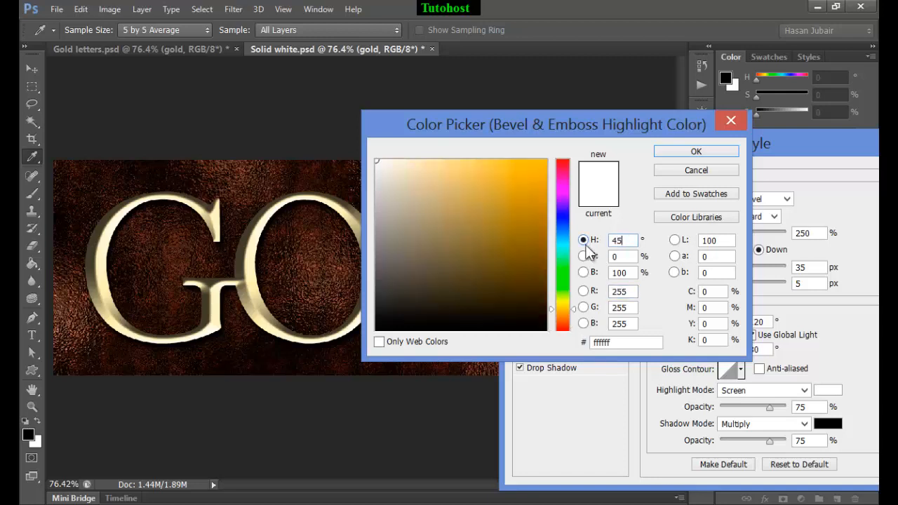
pyautogui.doubleClick(621, 257)
pyautogui.write('50')
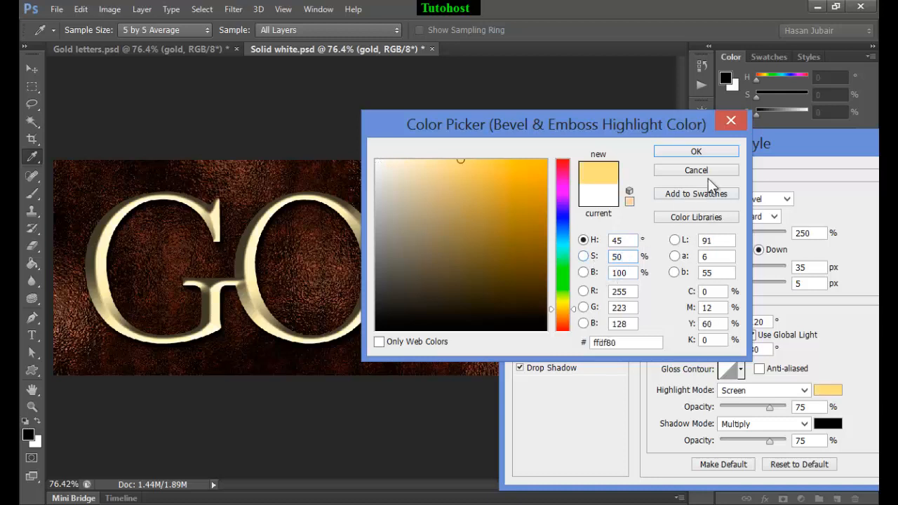
pyautogui.click(701, 153)
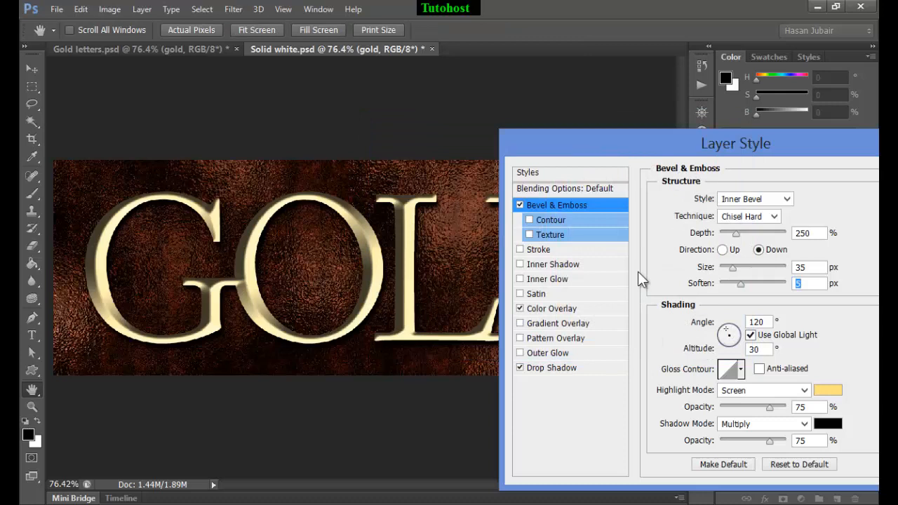
pyautogui.click(804, 390)
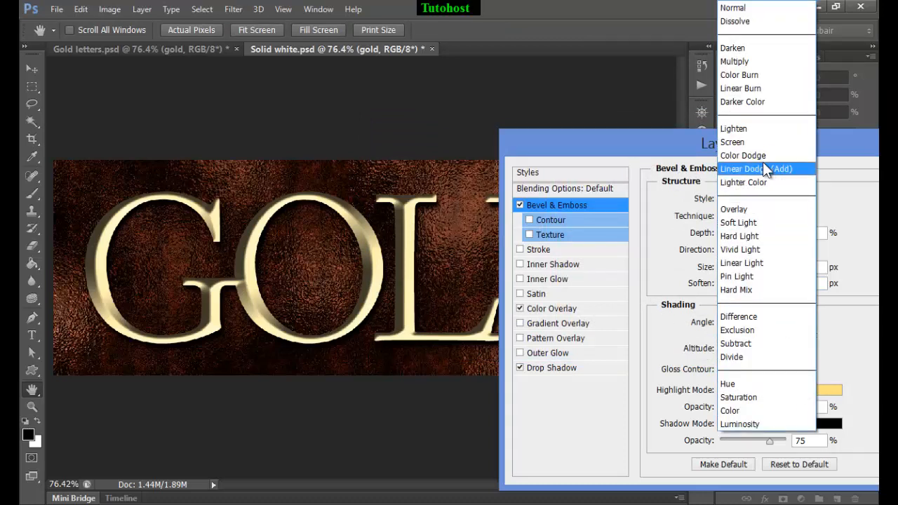
pyautogui.click(763, 166)
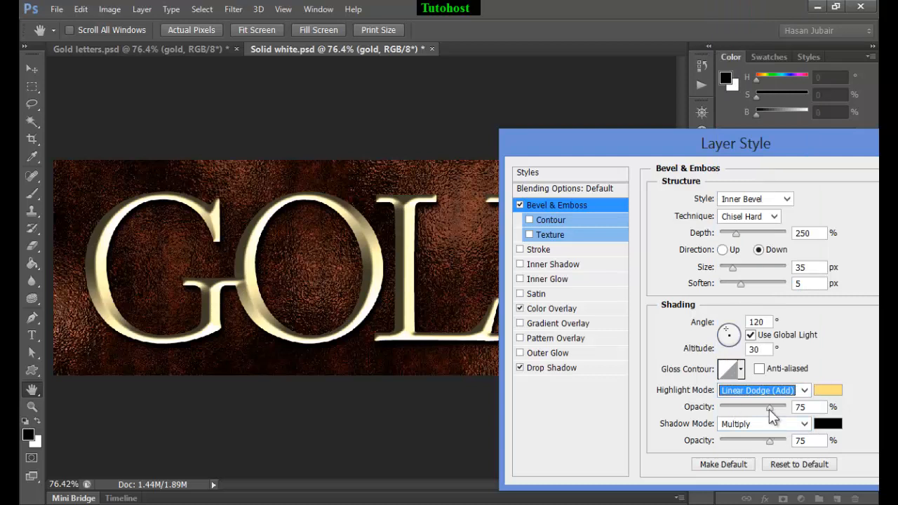
# Set the bevel's highlight opacity to 100% and its shadow color to hue 45°, saturation 100% and brightness 35%
pyautogui.moveTo(769, 409); pyautogui.dragTo(787, 409)
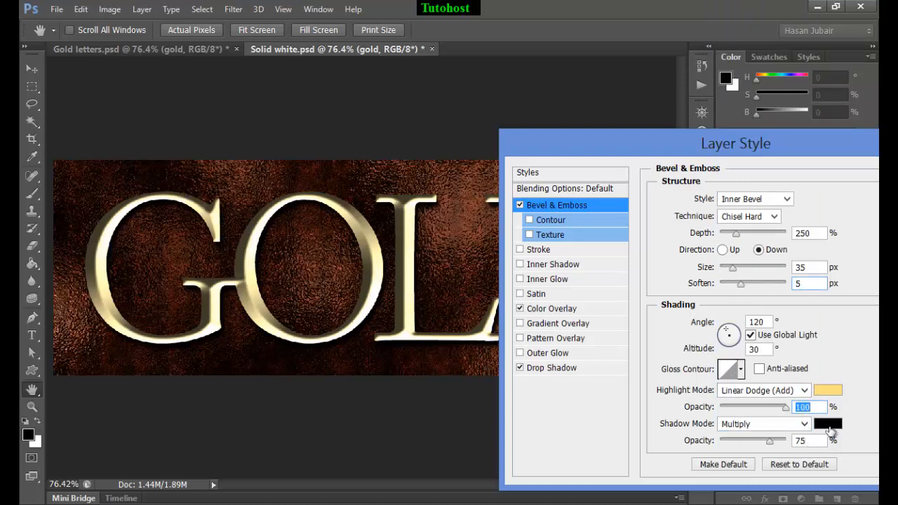
pyautogui.click(828, 424)
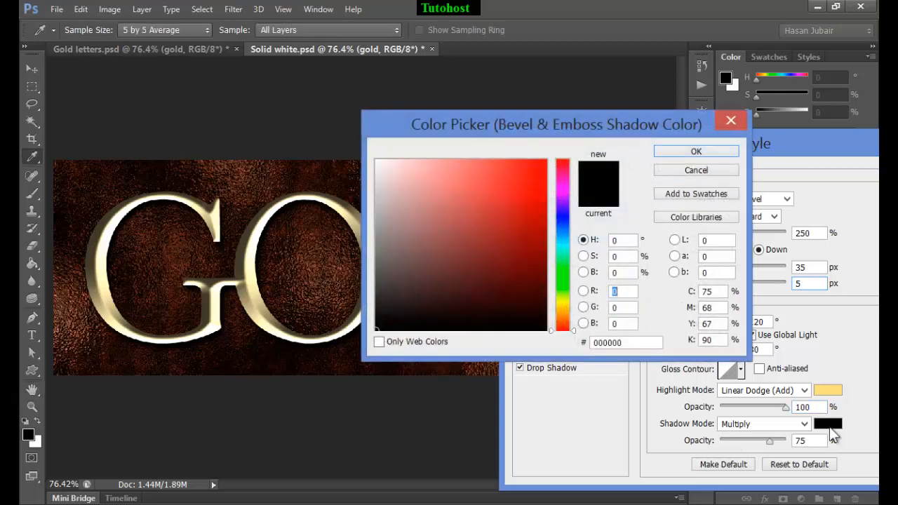
pyautogui.click(633, 240)
pyautogui.write('45')
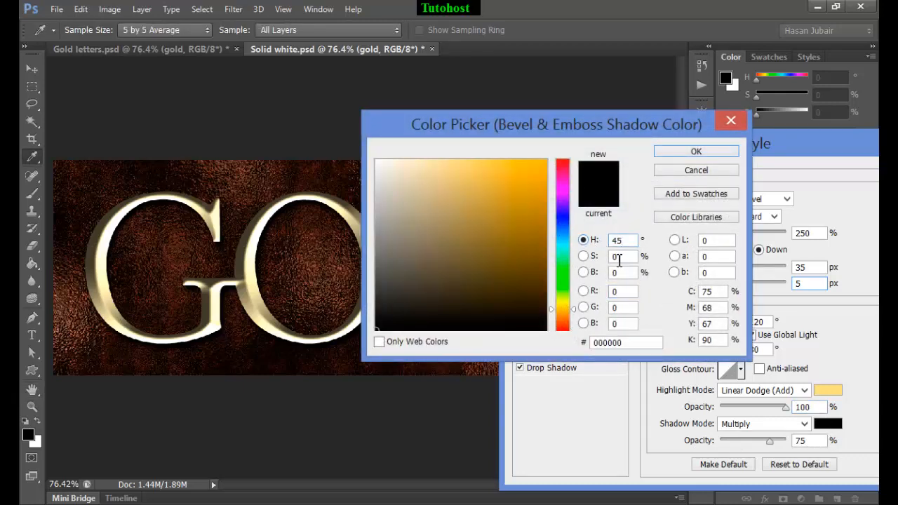
pyautogui.click(618, 257)
pyautogui.write('100')
pyautogui.click(627, 273)
pyautogui.write('35')
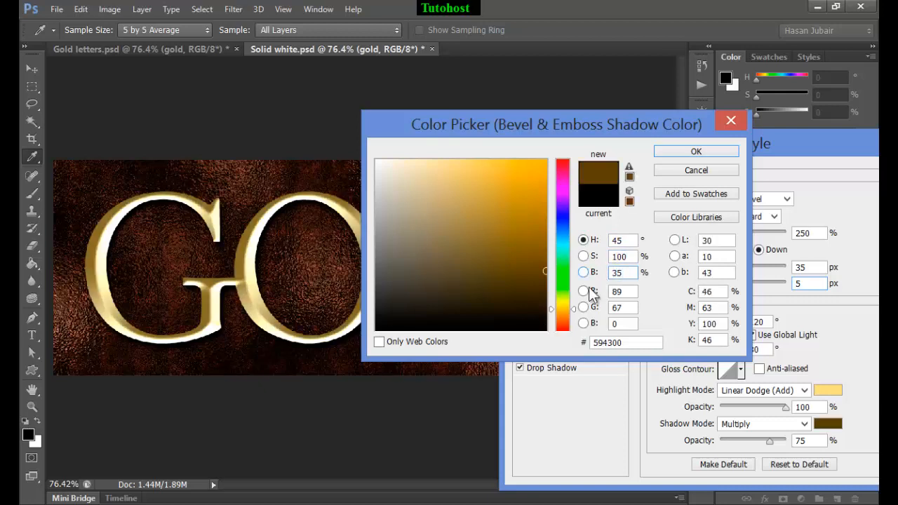
pyautogui.click(692, 153)
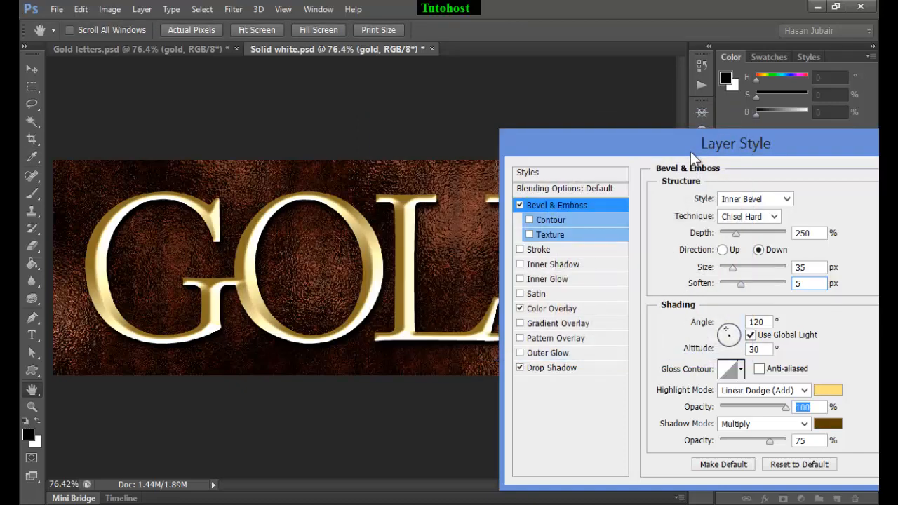
# Set the bevel's shadow mode to Linear Burn with 85% opacity
pyautogui.click(781, 425)
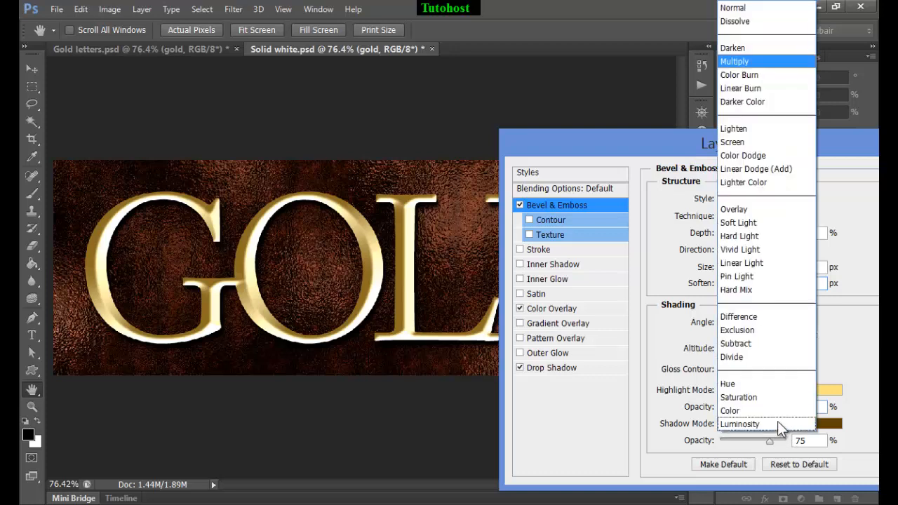
pyautogui.click(771, 88)
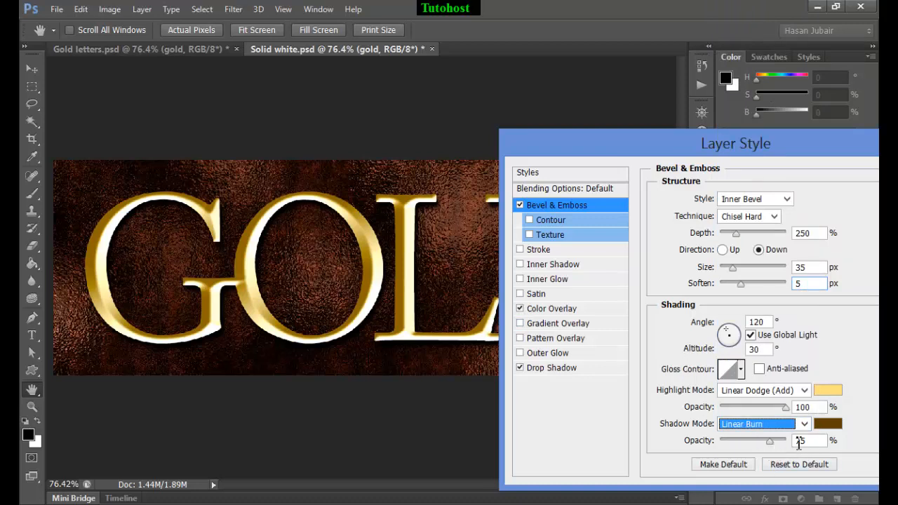
pyautogui.press('Tab')
pyautogui.write('85')
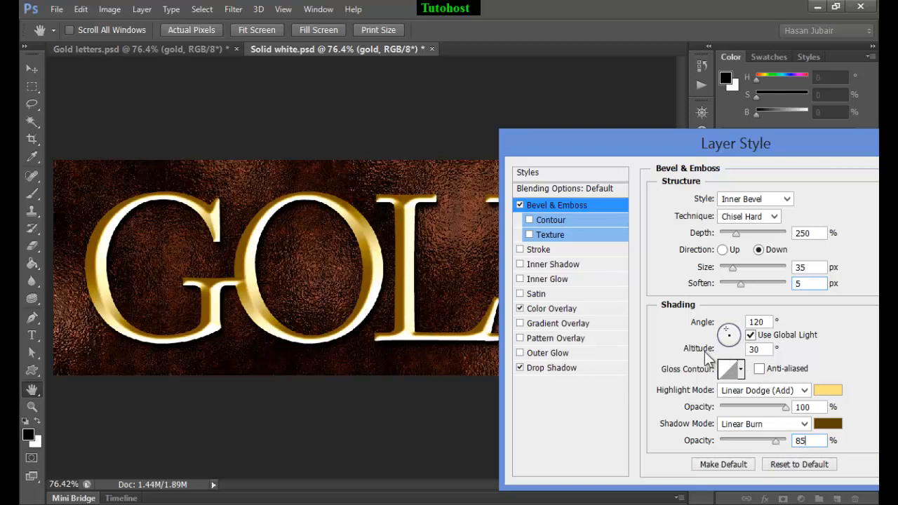
# Set the bevel's lighting altitude to 60° and apply the double-peaked gloss contour with anti-aliasing
pyautogui.moveTo(763, 354); pyautogui.dragTo(748, 358)
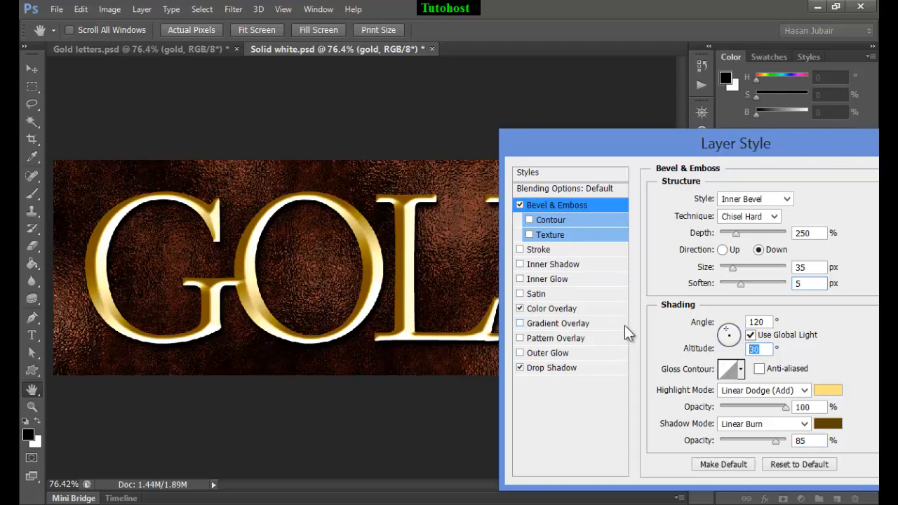
pyautogui.write('60')
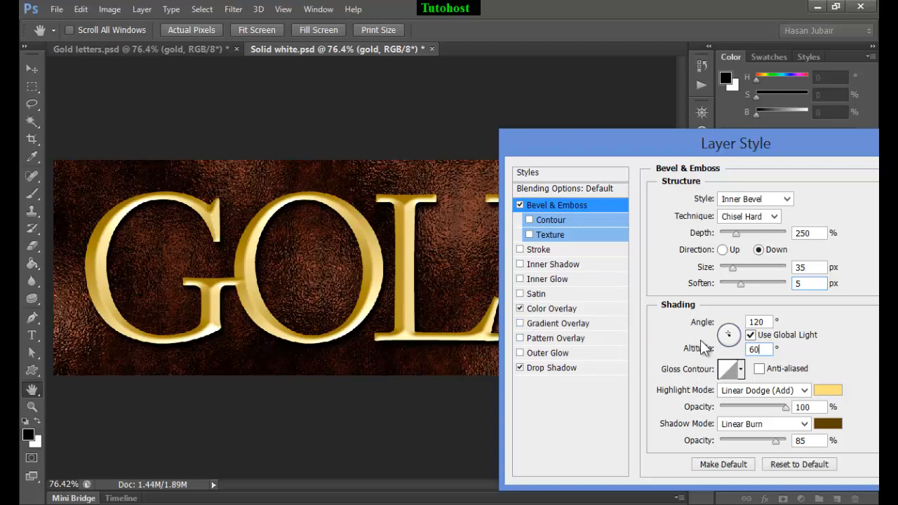
pyautogui.click(740, 372)
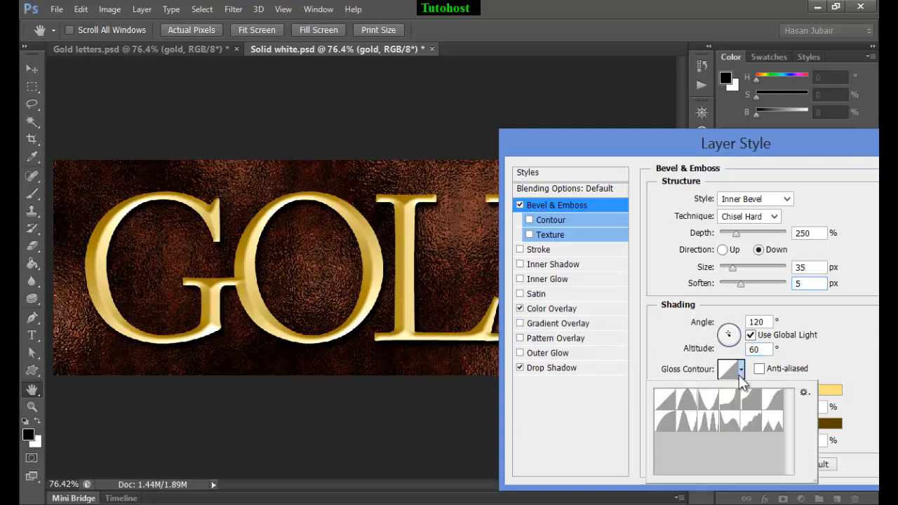
pyautogui.click(708, 424)
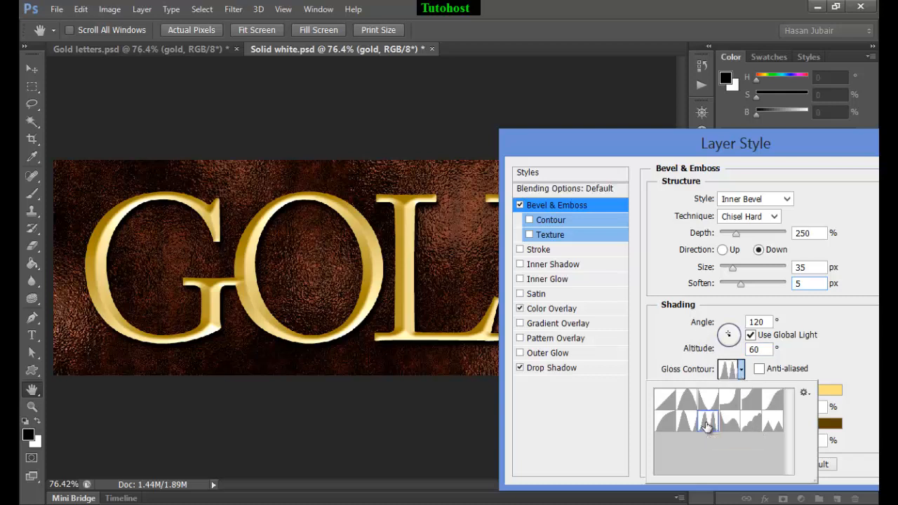
pyautogui.click(759, 369)
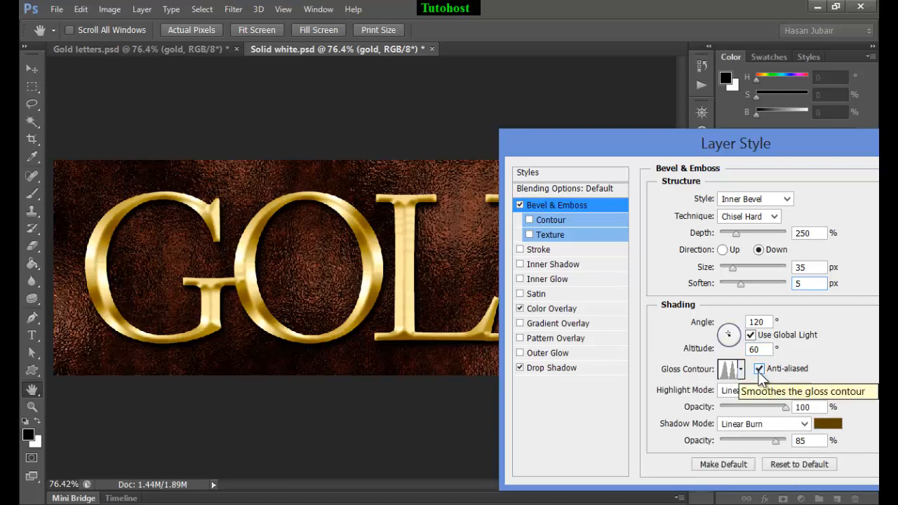
pyautogui.click(759, 372)
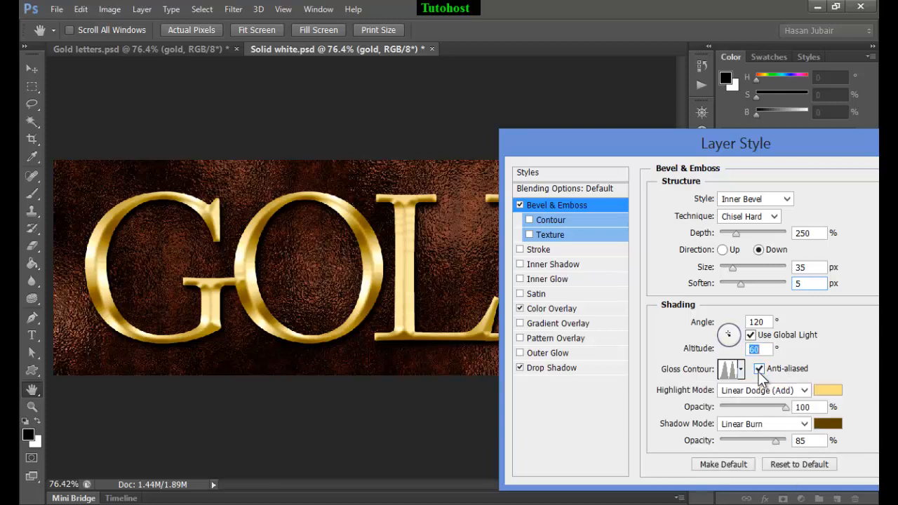
pyautogui.moveTo(705, 147); pyautogui.dragTo(834, 217)
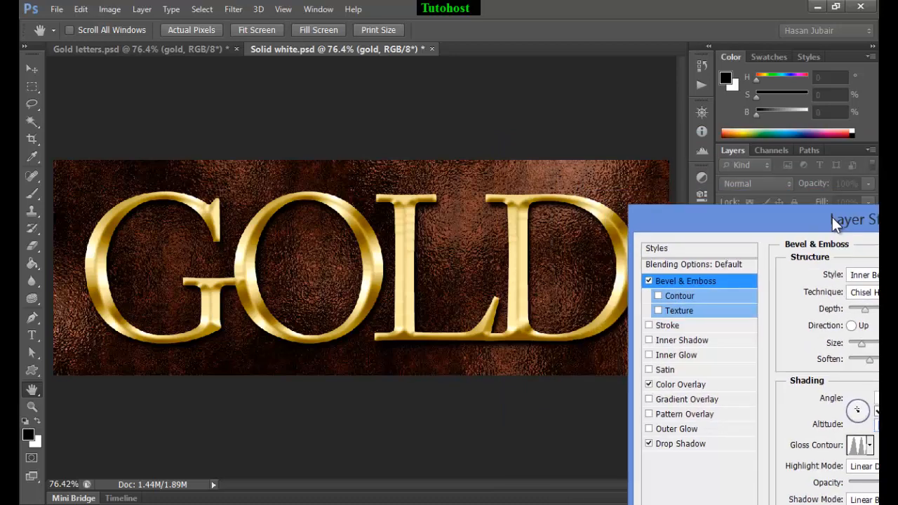
pyautogui.moveTo(832, 217); pyautogui.dragTo(752, 135)
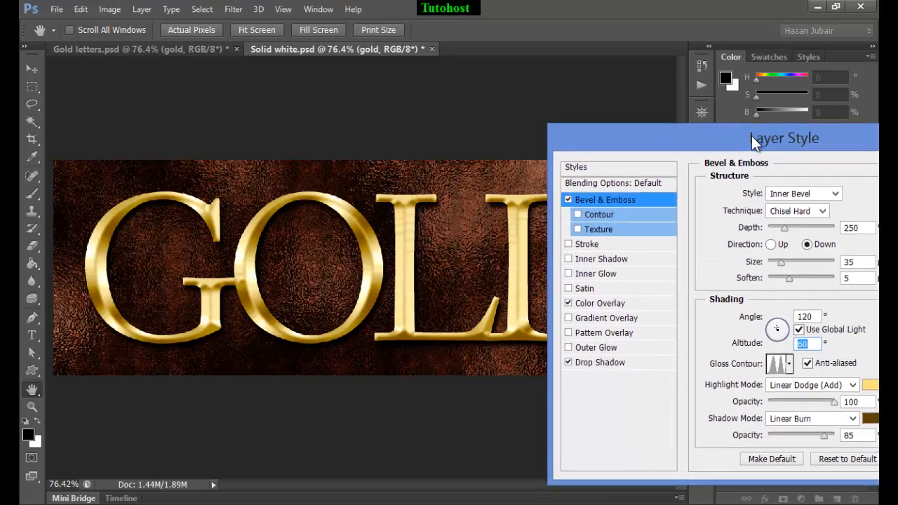
# Add a Satin effect to the text with its color set to hue 50°, saturation 85% and brightness 50%
pyautogui.click(582, 289)
pyautogui.moveTo(688, 146); pyautogui.dragTo(596, 146)
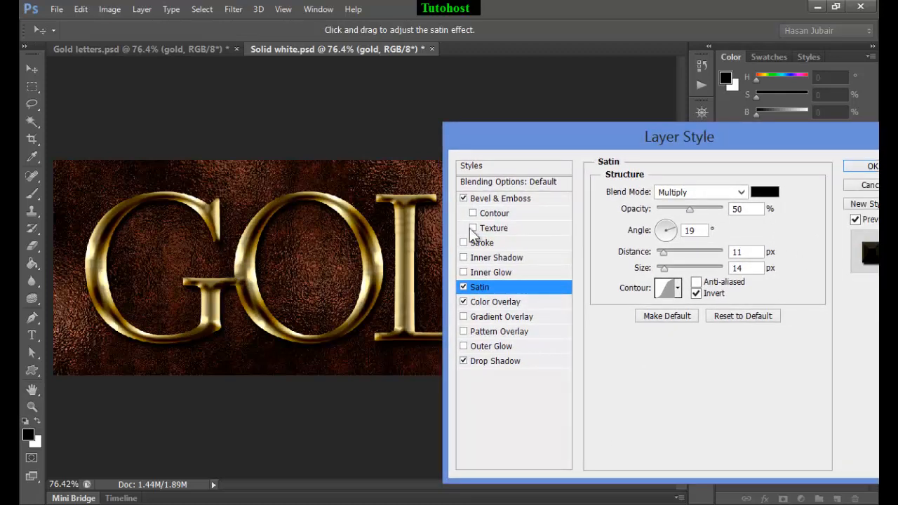
pyautogui.click(763, 192)
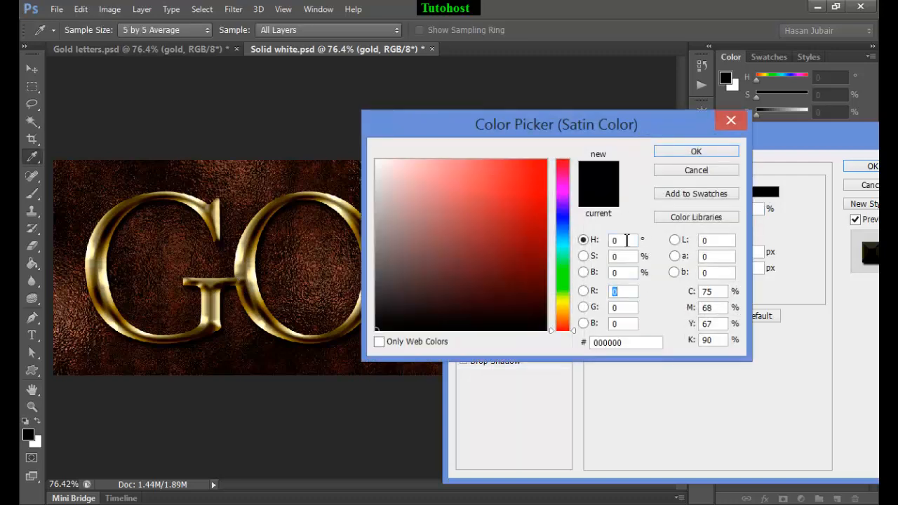
pyautogui.click(625, 240)
pyautogui.write('85')
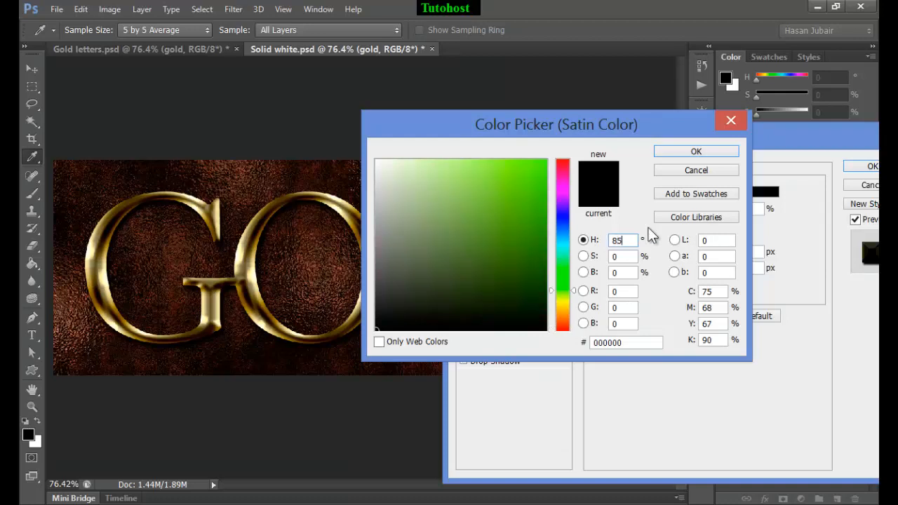
pyautogui.moveTo(627, 241); pyautogui.dragTo(605, 247)
pyautogui.write('50')
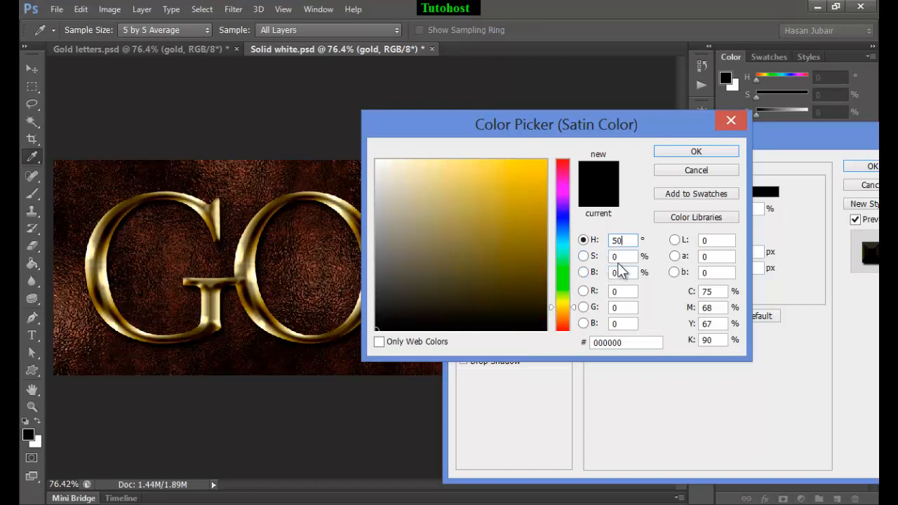
pyautogui.press('Tab')
pyautogui.write('85')
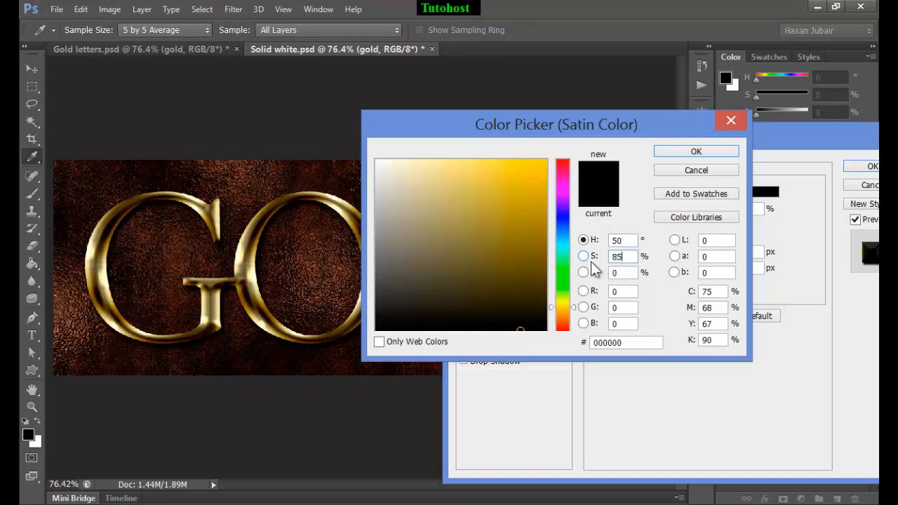
pyautogui.press('Tab')
pyautogui.write('50')
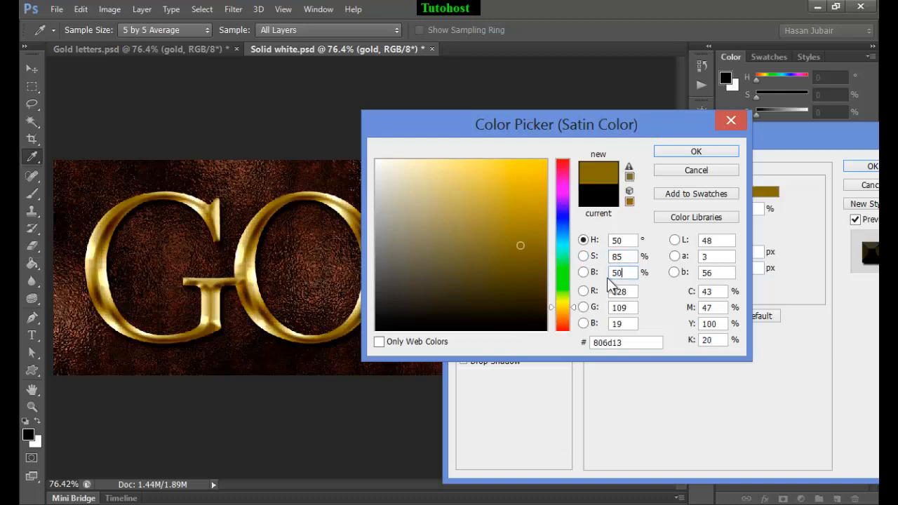
pyautogui.click(696, 152)
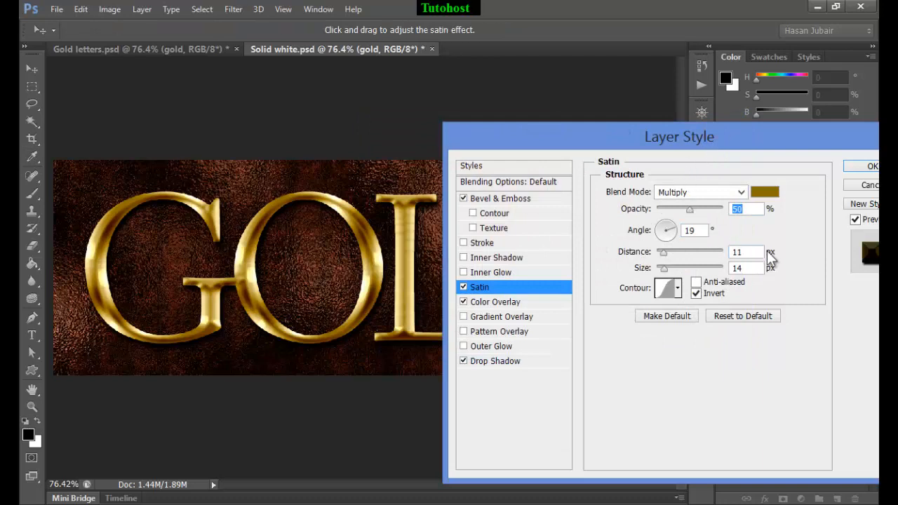
# Try shifting the satin on the canvas to a 50° angle and 20 px distance, and toggle its contour inversion
pyautogui.moveTo(415, 287)
pyautogui.mouseDown()
pyautogui.moveTo(402, 277)
pyautogui.moveTo(405, 285)
pyautogui.mouseUp()
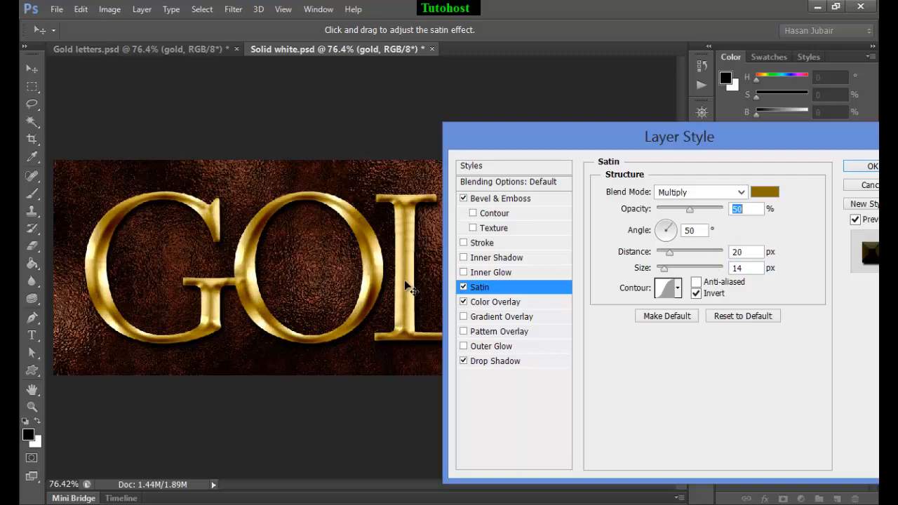
pyautogui.click(678, 288)
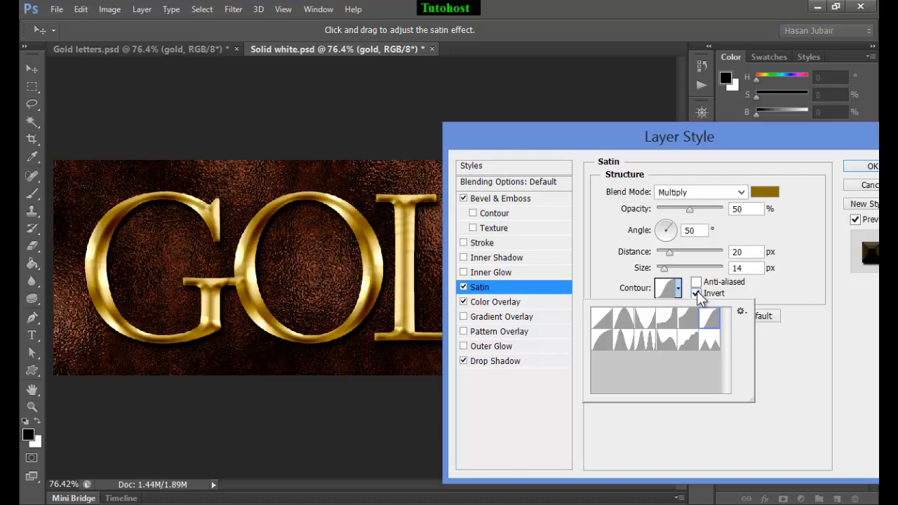
pyautogui.click(705, 294)
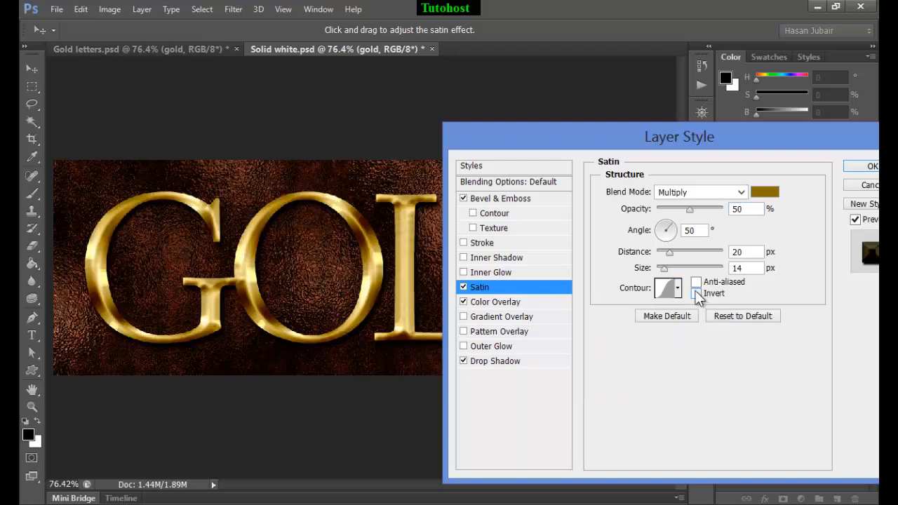
pyautogui.click(695, 292)
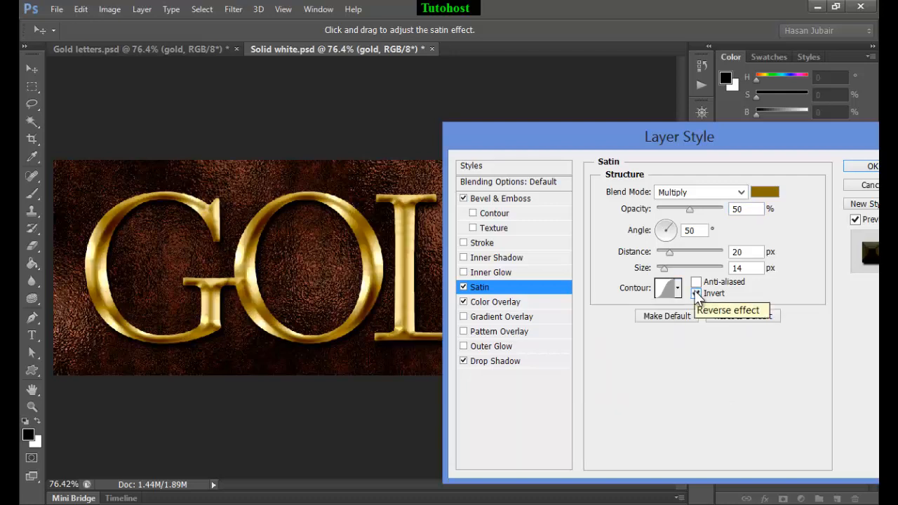
# Set the satin's angle to 35°, distance to 12 px and size to 20 px, and apply the layer style
pyautogui.doubleClick(701, 230)
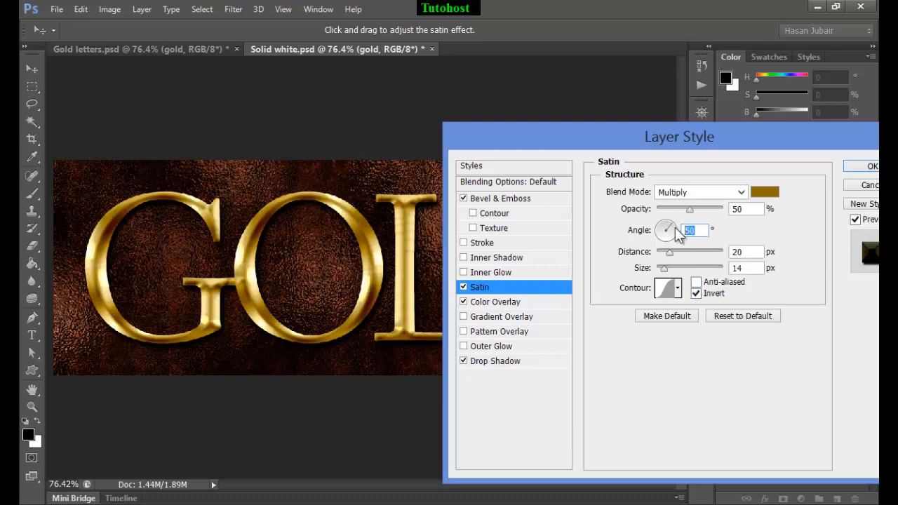
pyautogui.write('35')
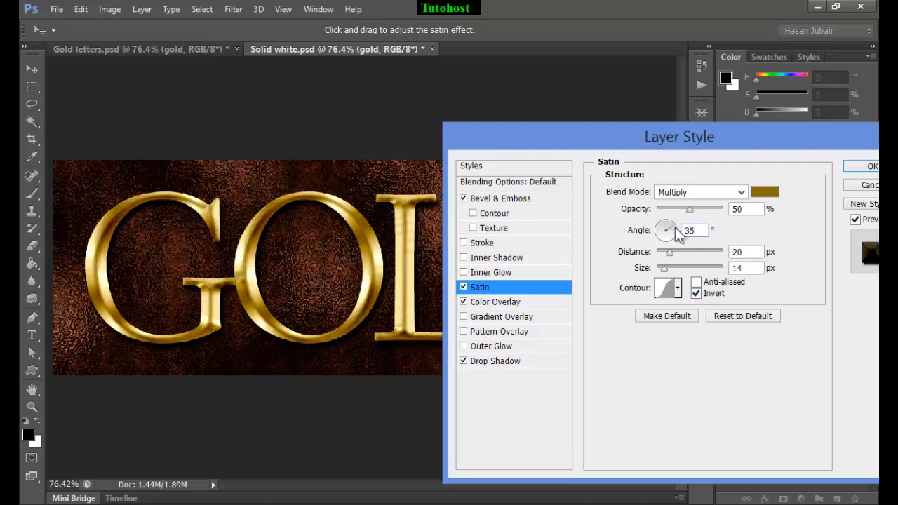
pyautogui.moveTo(753, 257); pyautogui.dragTo(727, 260)
pyautogui.write('12')
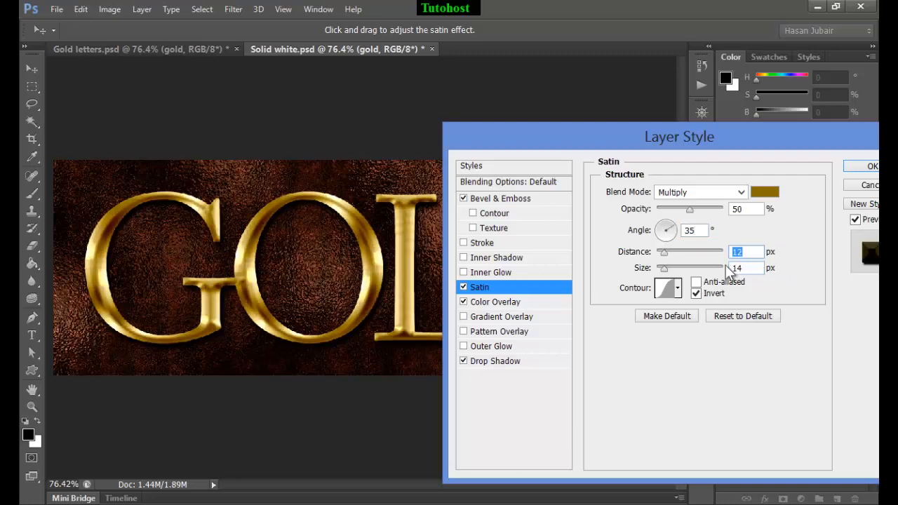
pyautogui.moveTo(752, 272); pyautogui.dragTo(729, 270)
pyautogui.write('20')
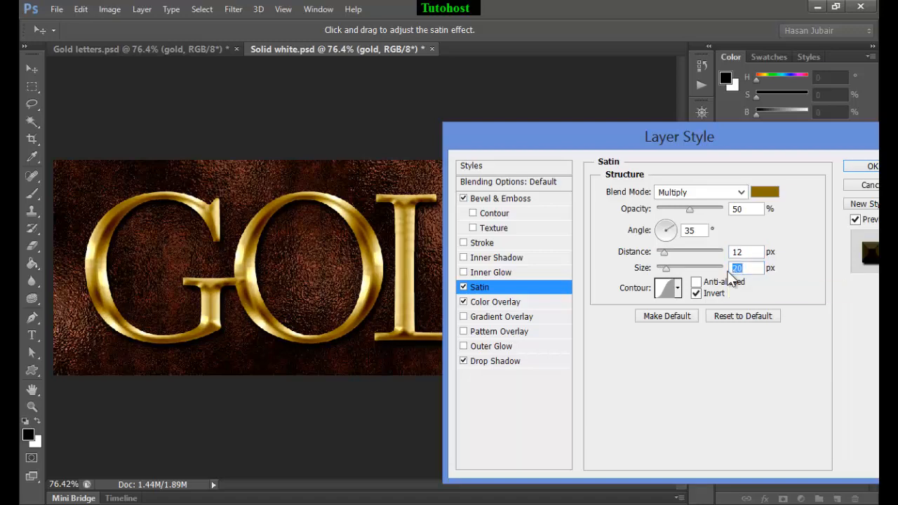
pyautogui.click(857, 164)
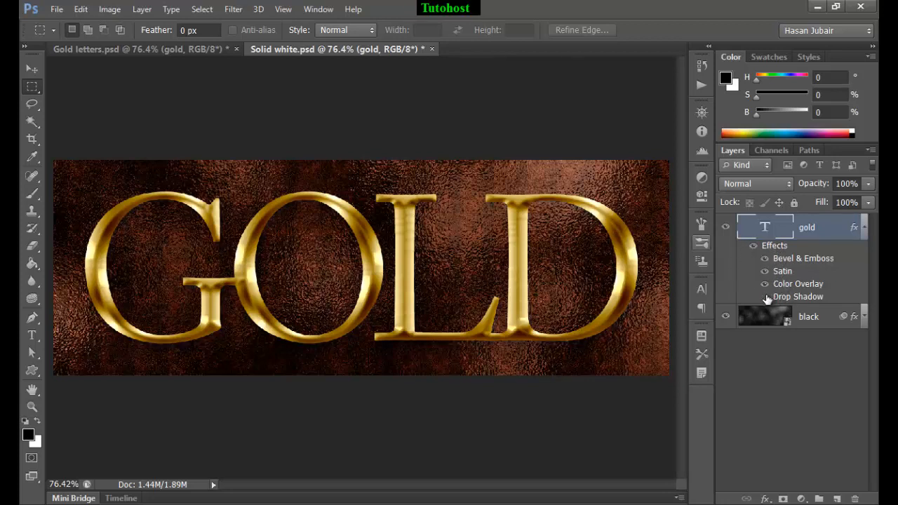
# Compare the gold text with and without its layer effects, and review its Bevel & Emboss settings without changing them
pyautogui.moveTo(766, 297)
pyautogui.mouseDown()
pyautogui.moveTo(765, 257)
pyautogui.moveTo(770, 289)
pyautogui.mouseUp()
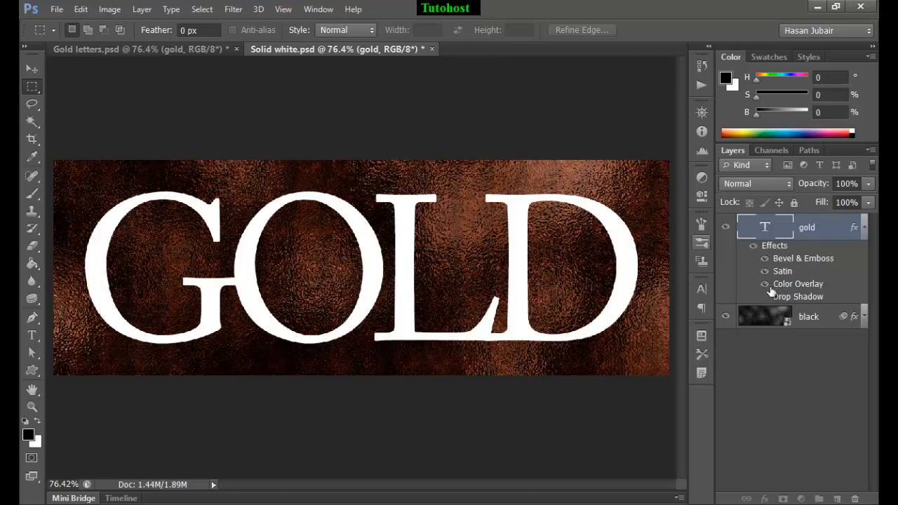
pyautogui.click(752, 246)
pyautogui.click(752, 247)
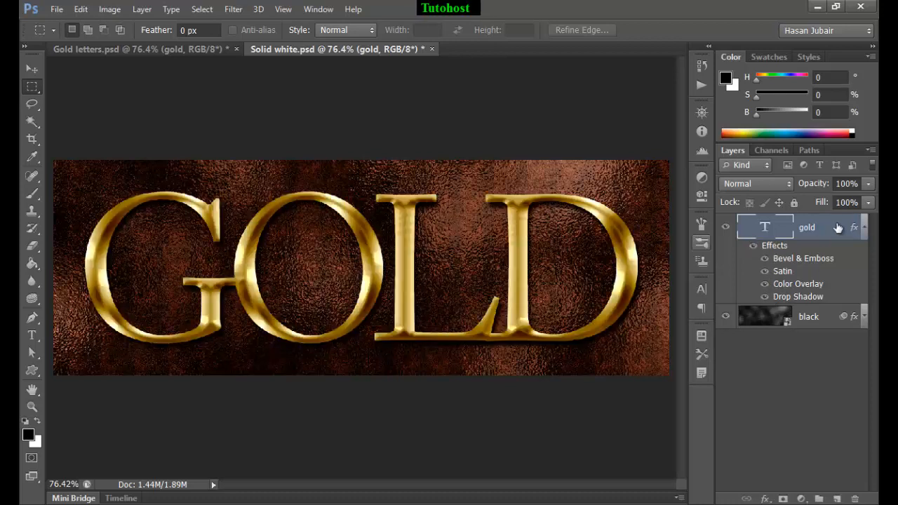
pyautogui.doubleClick(804, 260)
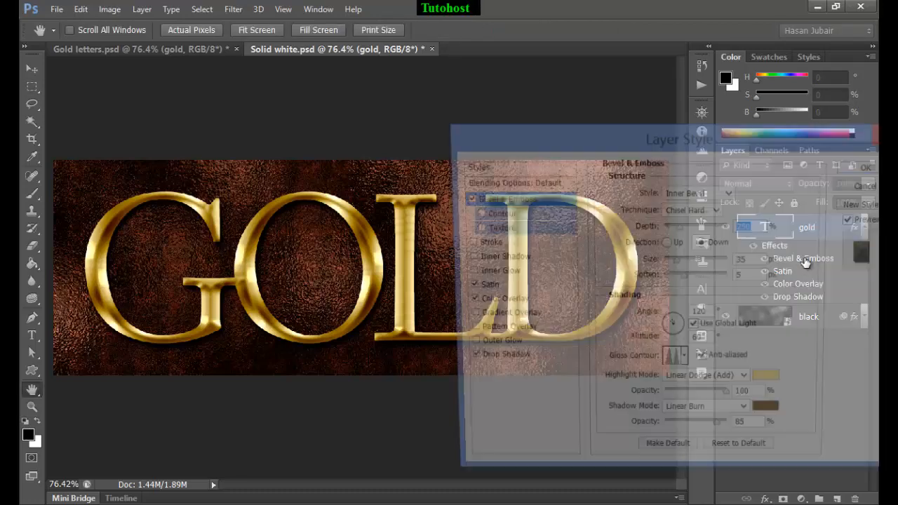
pyautogui.click(861, 186)
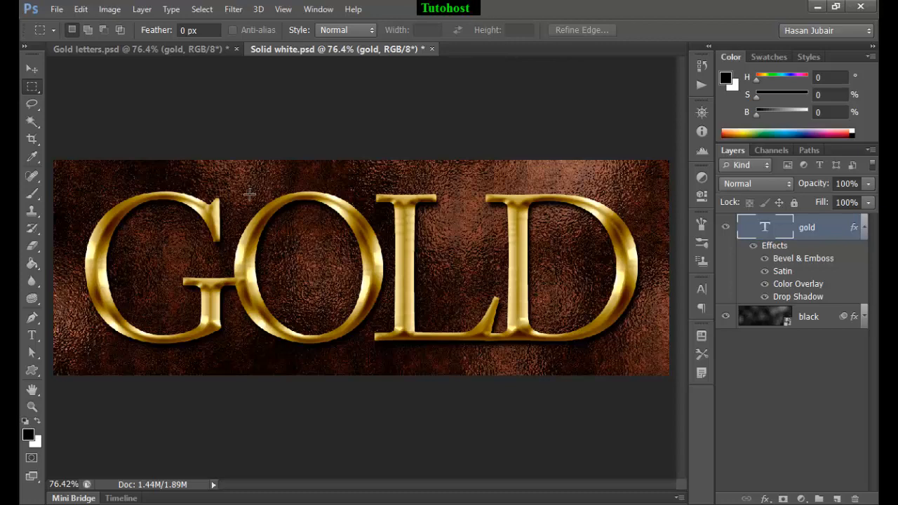
# Add a new empty layer above the gold text layer
pyautogui.hotkey('ctrl', 'n')
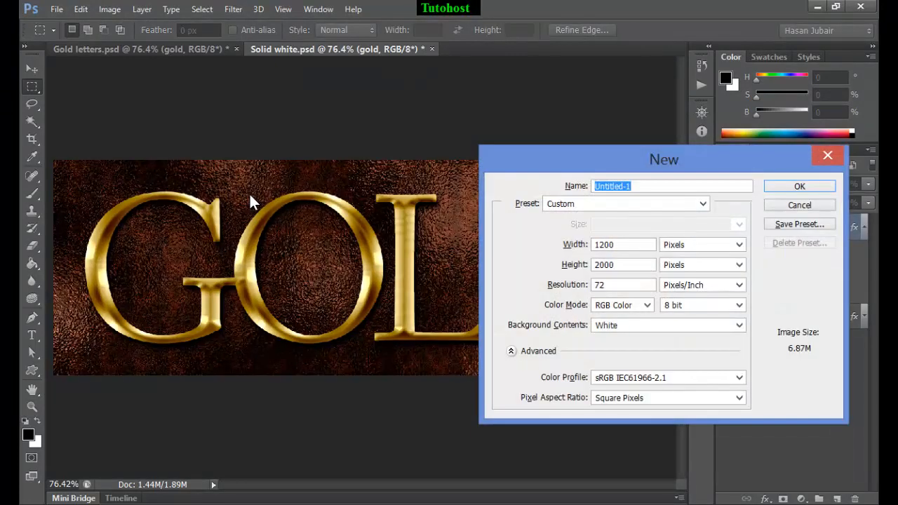
pyautogui.click(806, 207)
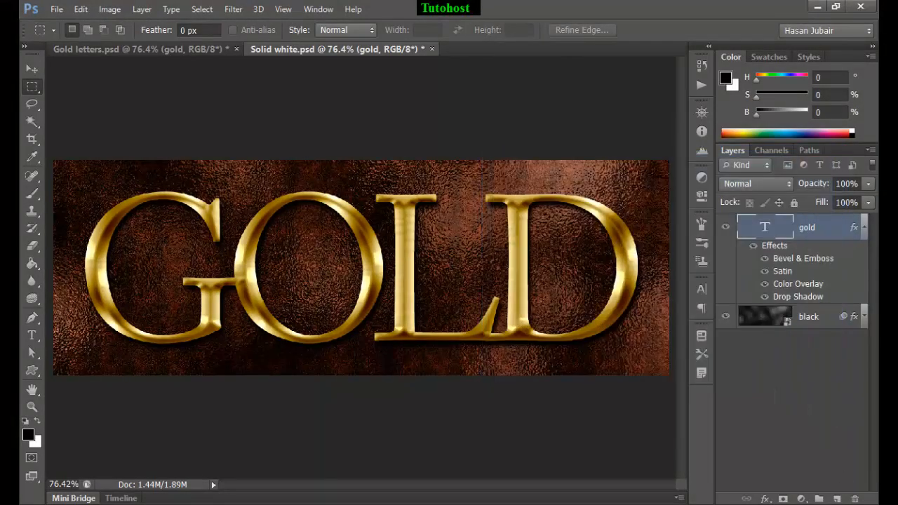
pyautogui.click(838, 499)
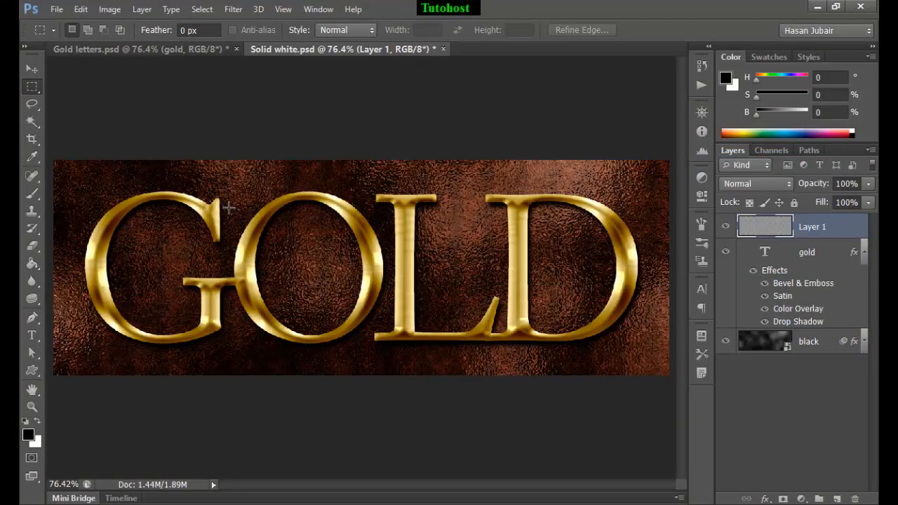
# Choose the Brush tool and set its blending mode to Normal
pyautogui.click(29, 198)
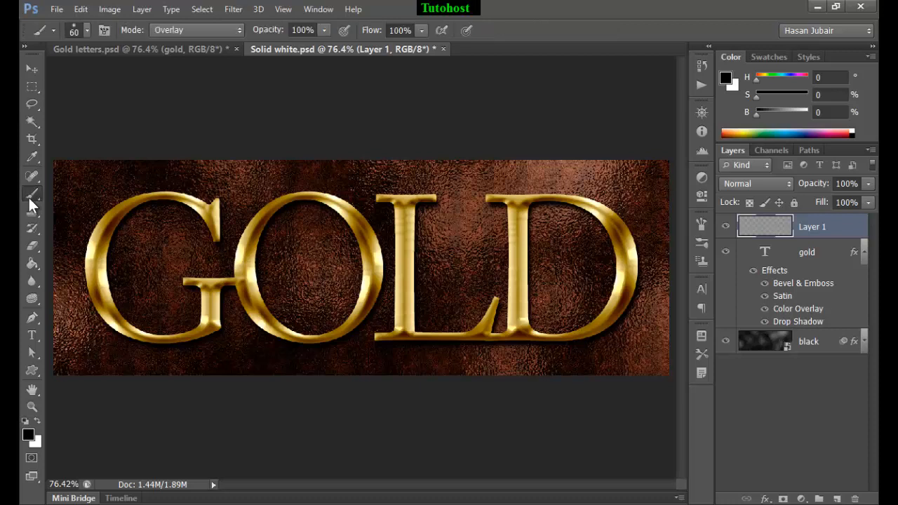
pyautogui.click(189, 30)
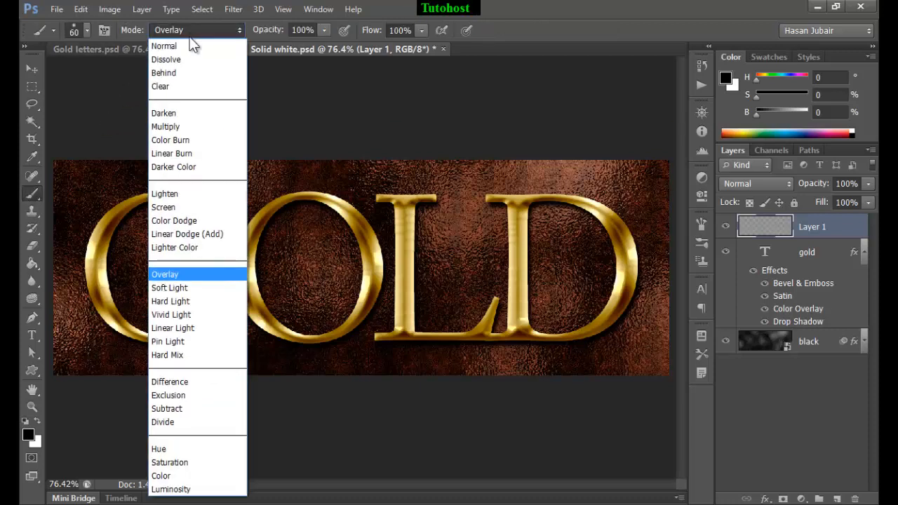
pyautogui.click(186, 29)
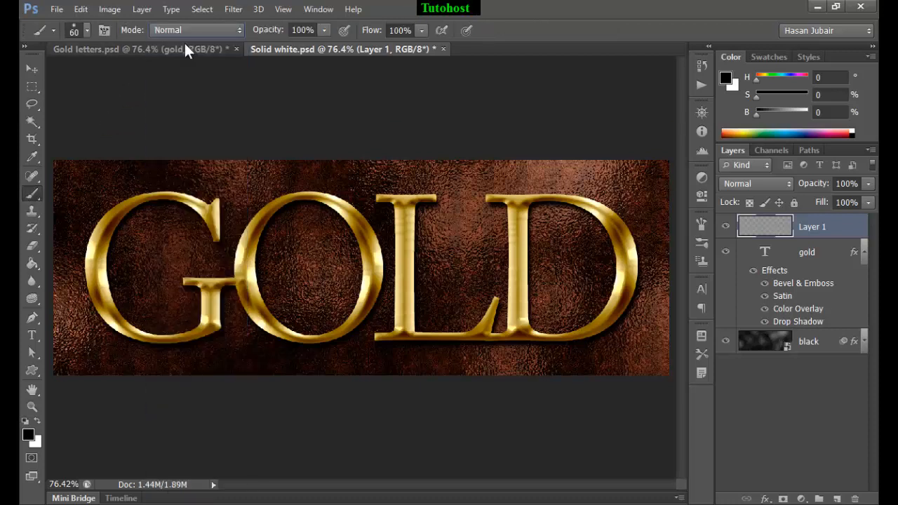
pyautogui.rightClick(224, 138)
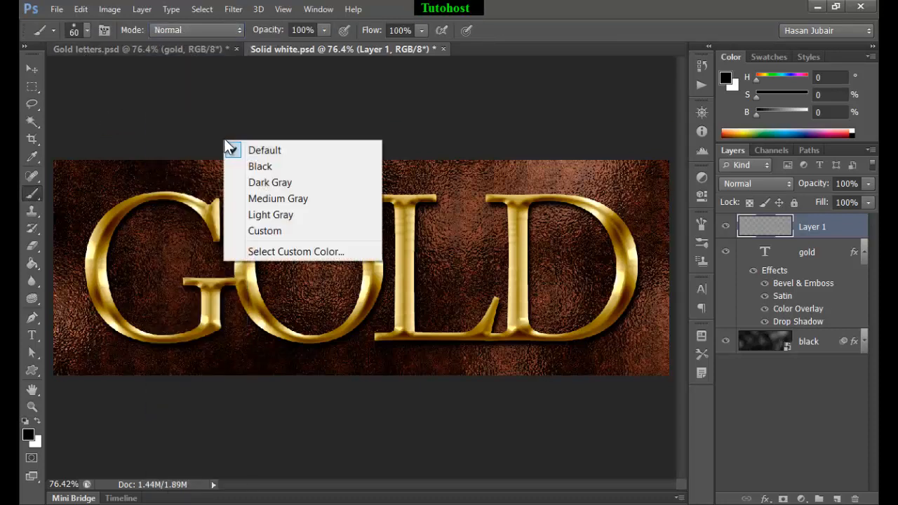
pyautogui.click(181, 115)
pyautogui.rightClick(181, 118)
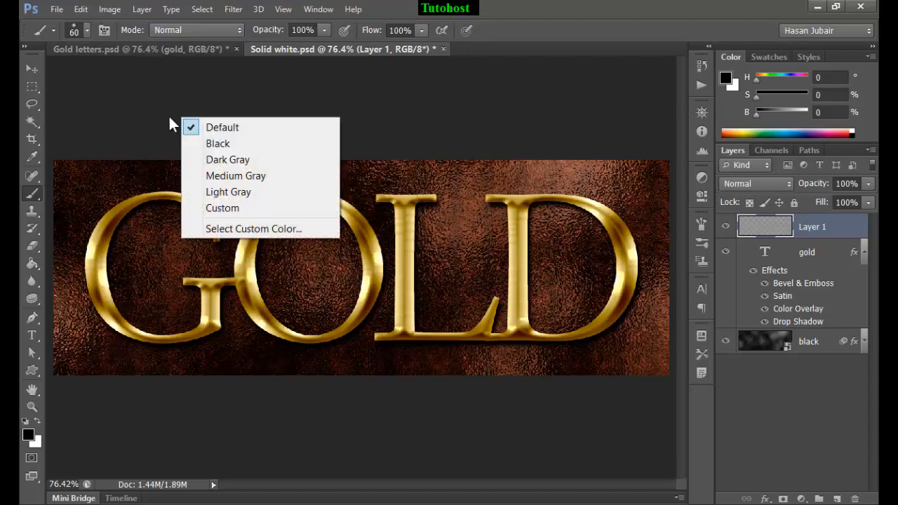
pyautogui.click(169, 114)
pyautogui.rightClick(254, 183)
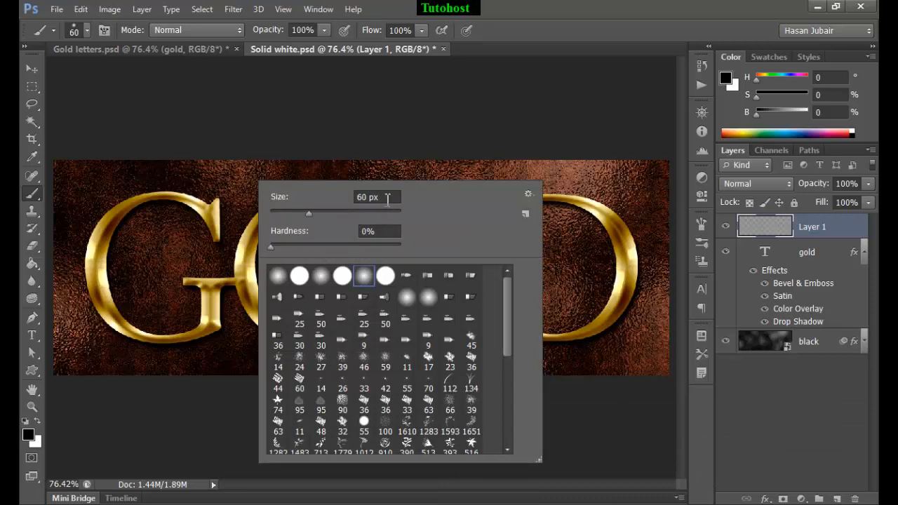
pyautogui.click(603, 262)
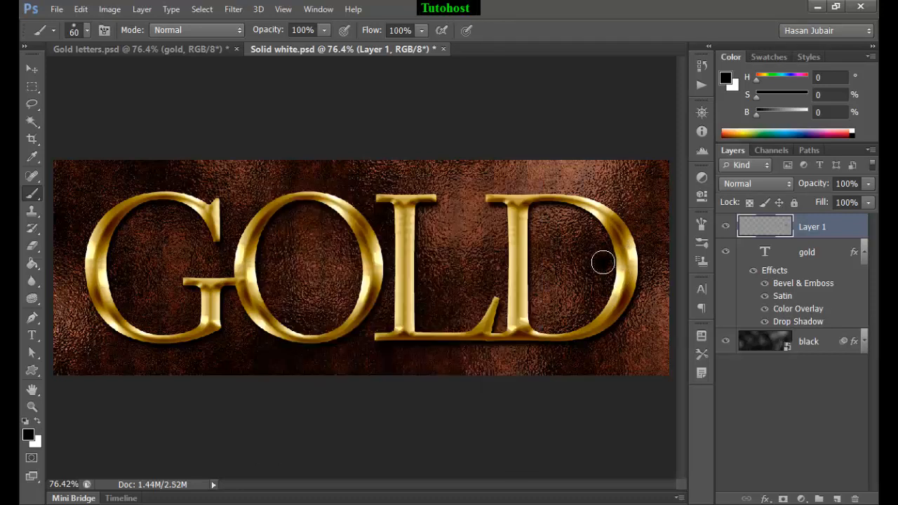
pyautogui.hotkey('ctrl', 'z')
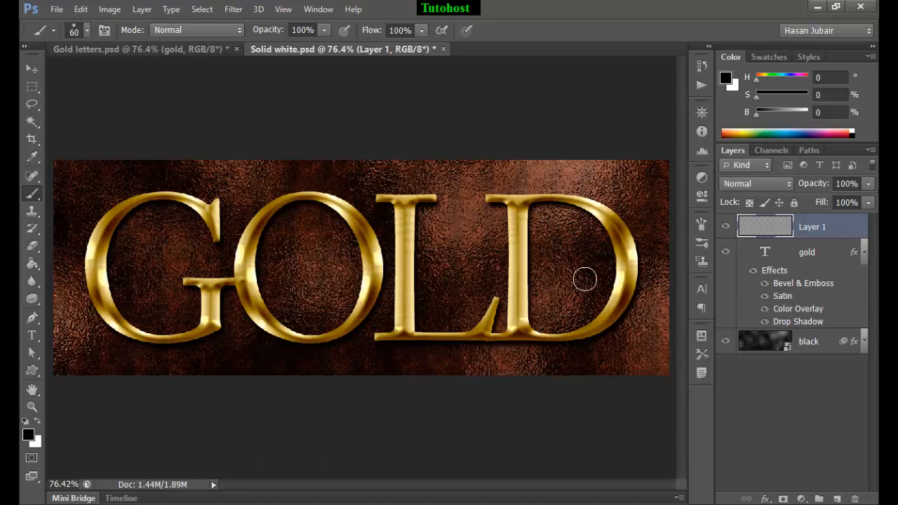
# Paint soft white highlights with an 80 px brush at mid-height on the D's curve, both sides of the O and the G's curve
pyautogui.press(']')
pyautogui.press(']')
pyautogui.press('x')
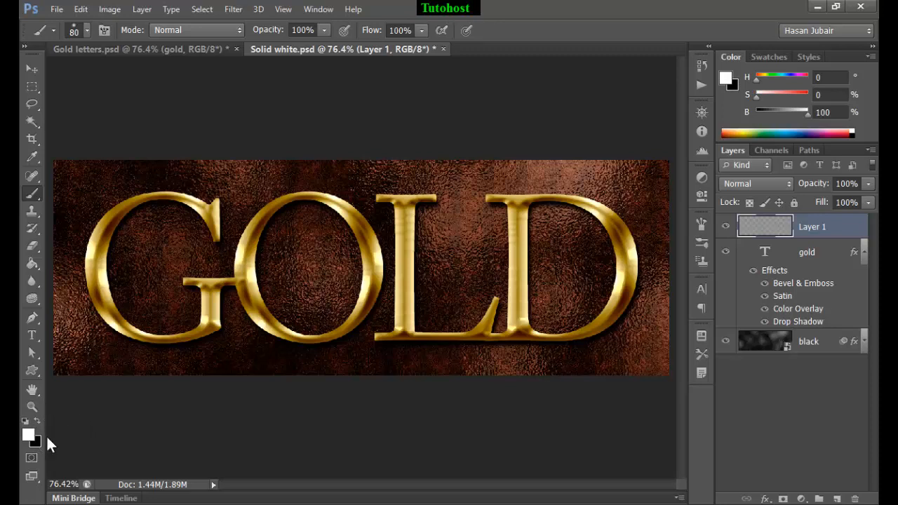
pyautogui.click(626, 261)
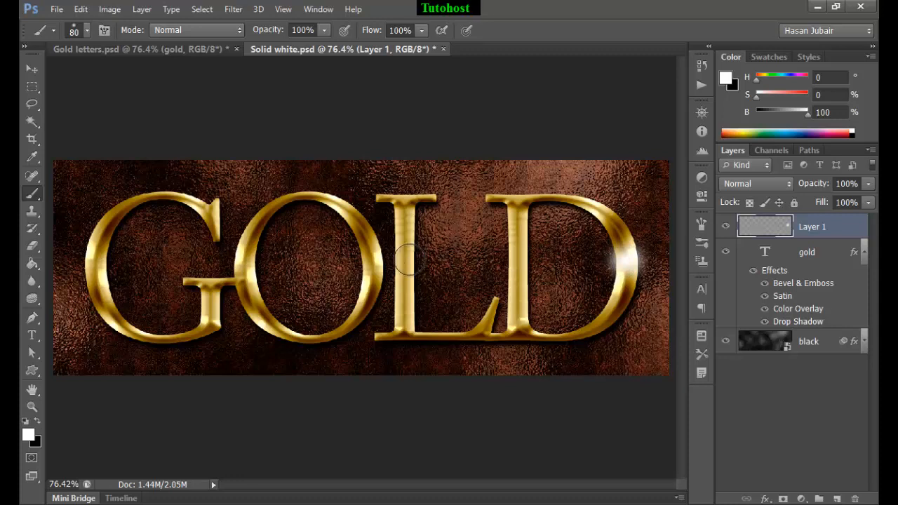
pyautogui.click(371, 261)
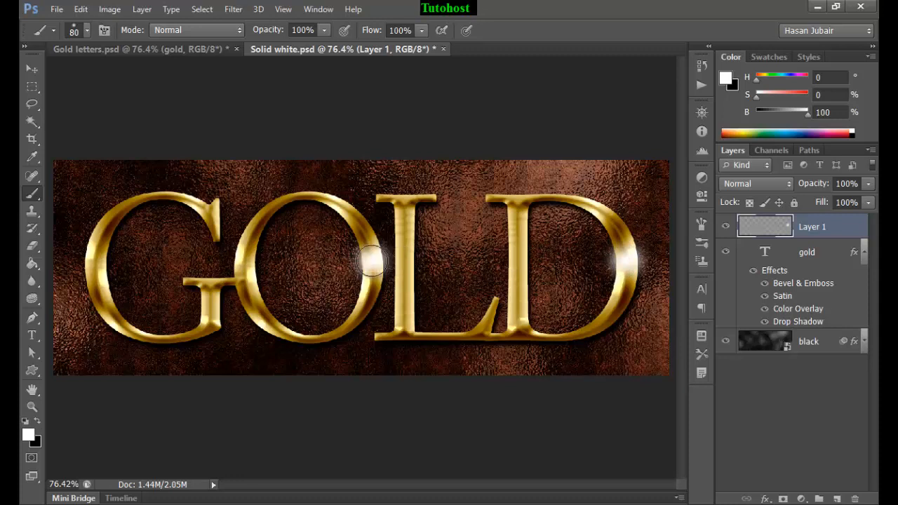
pyautogui.click(246, 256)
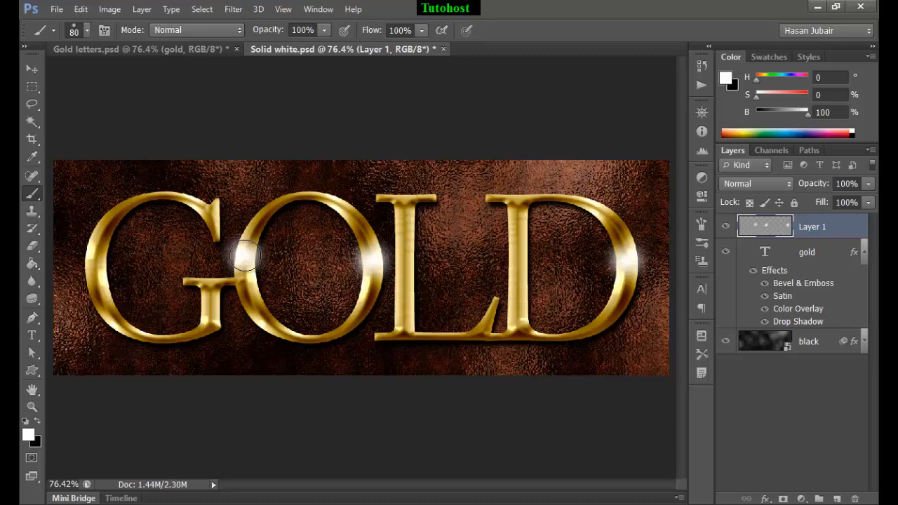
pyautogui.click(97, 261)
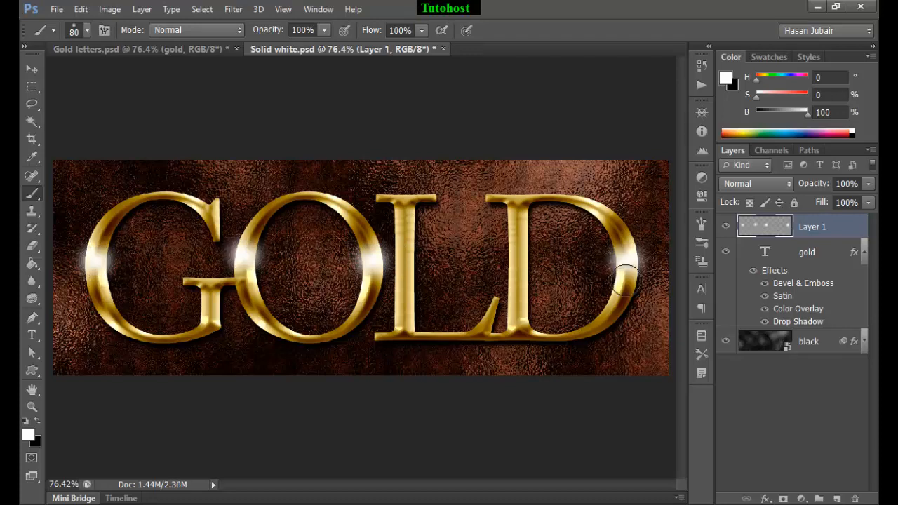
# Intensify the centres of the four white highlights with a 50 px white brush
pyautogui.press('[')
pyautogui.press('[')
pyautogui.press('[')
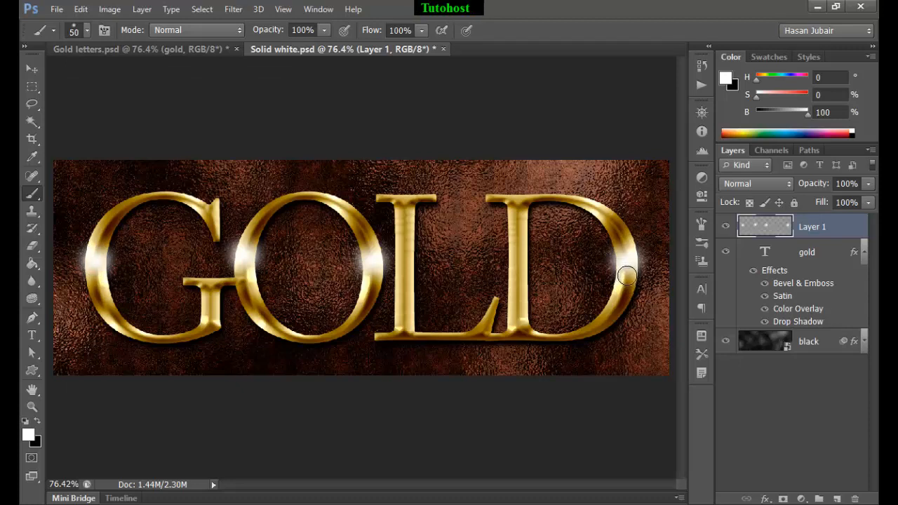
pyautogui.click(626, 265)
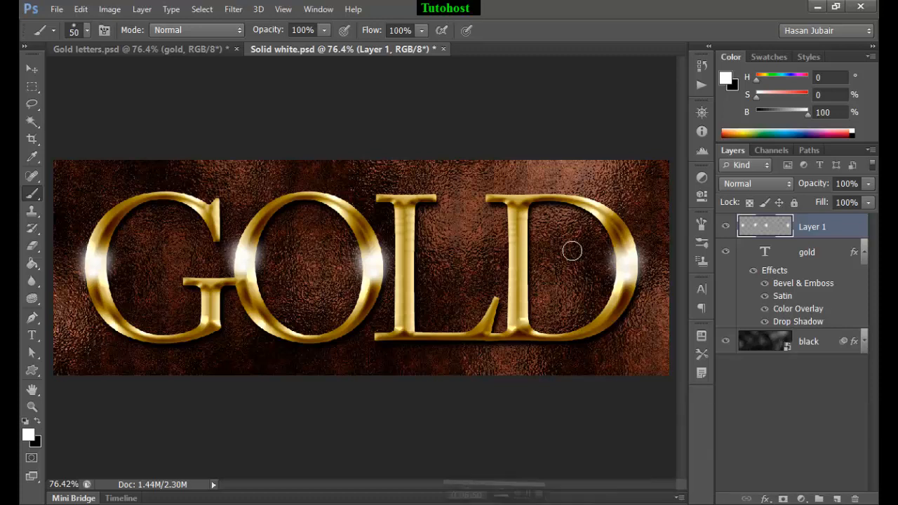
# Load the gold text's outline as a selection and add it as a layer mask to the highlight layer
pyautogui.keyDown('ctrl'); pyautogui.click(766, 252); pyautogui.keyUp('ctrl')
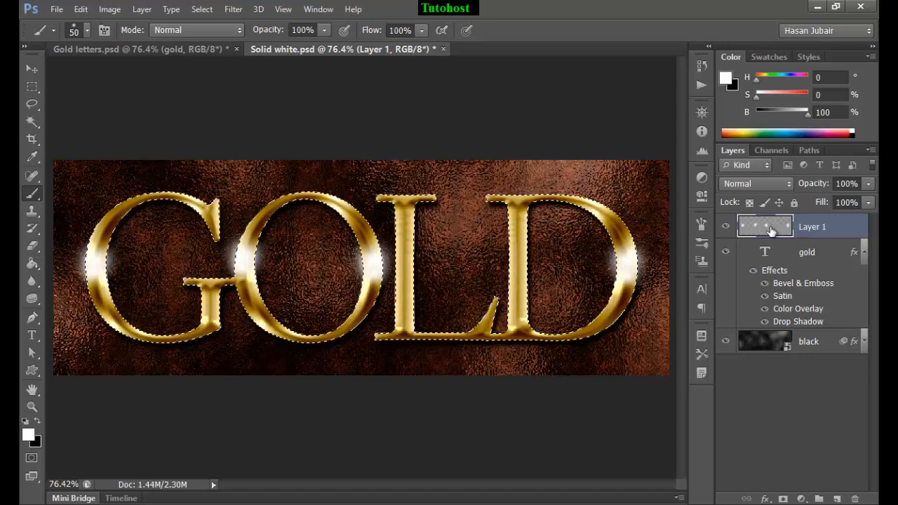
pyautogui.click(784, 499)
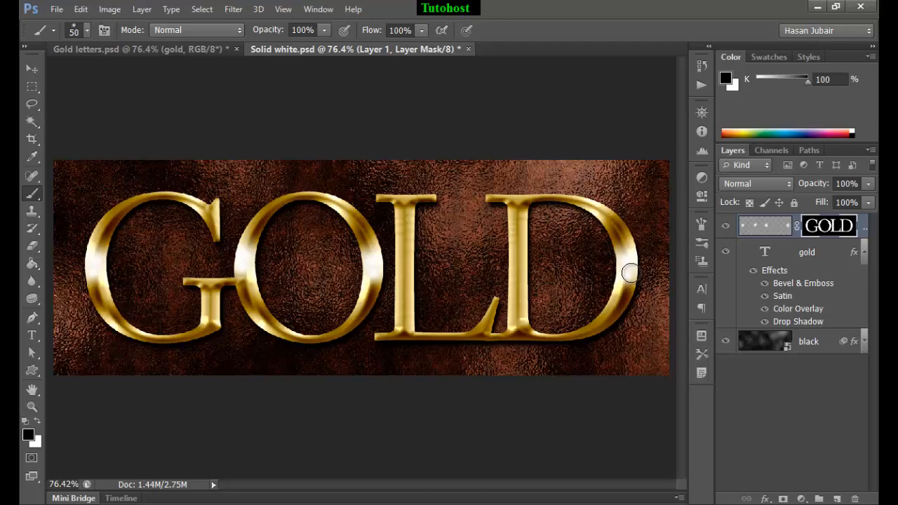
# View the gold lettering in full-screen mode without panels, fitted to the screen
pyautogui.press('Tab')
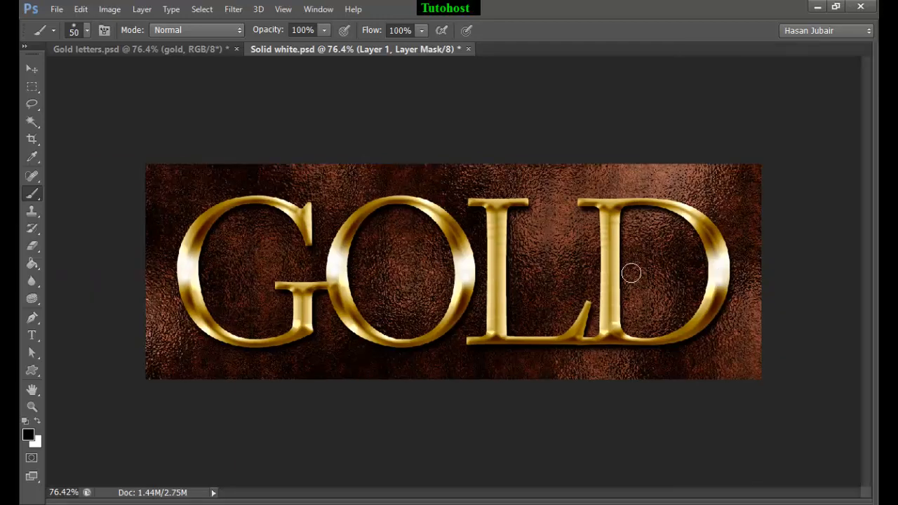
pyautogui.hotkey('ctrl', '0')
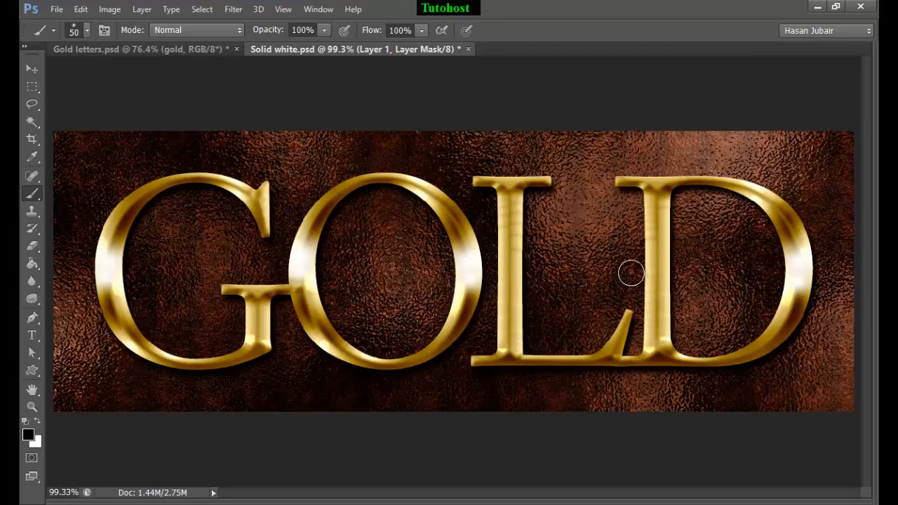
pyautogui.press('f')
pyautogui.press('f')
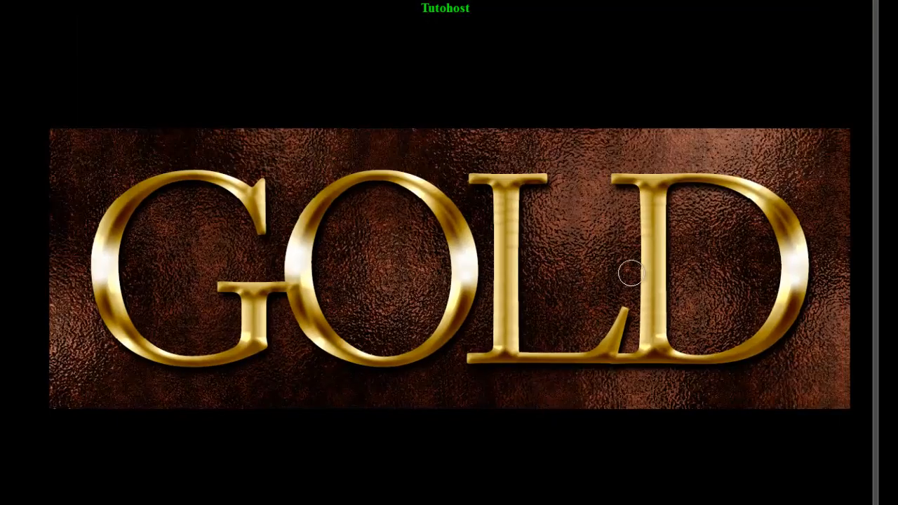
pyautogui.hotkey('ctrl', '0')
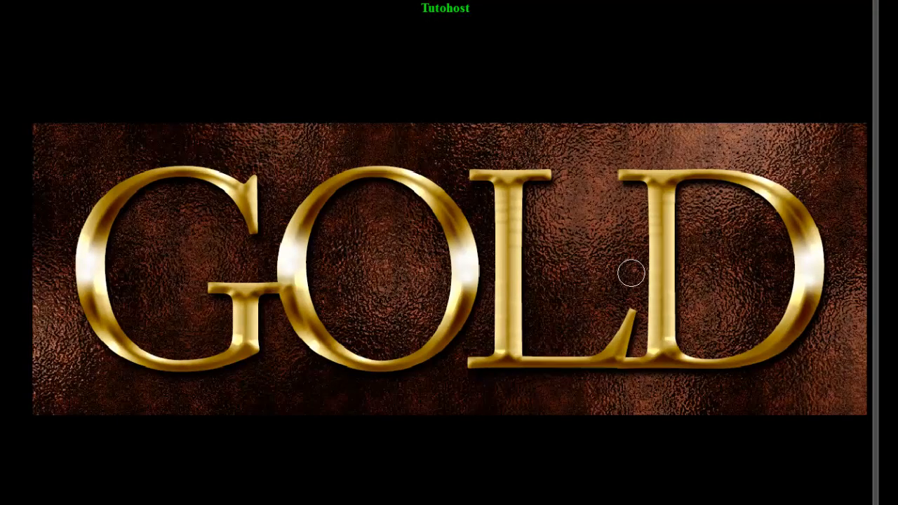